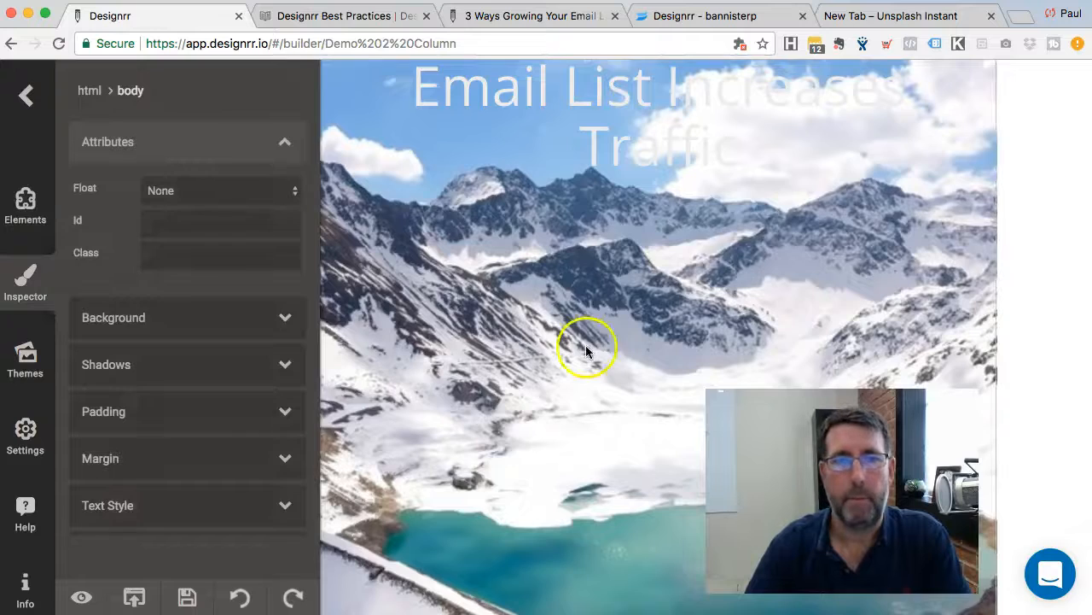
- Examine the two-column page layout and the styling of the first section heading
scroll(586, 350, "down", 5)
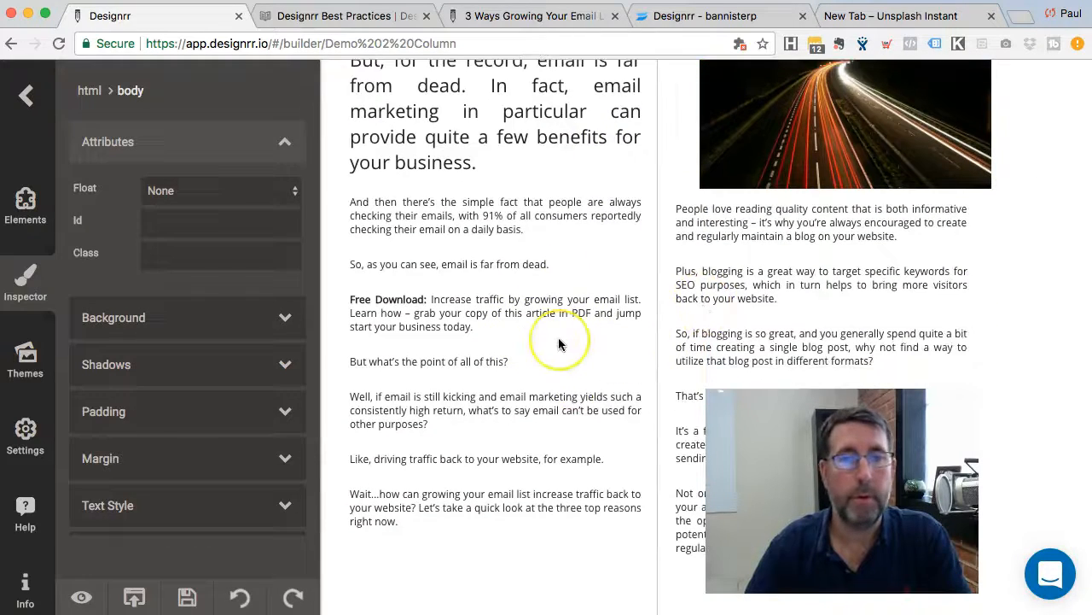
left_click(600, 335)
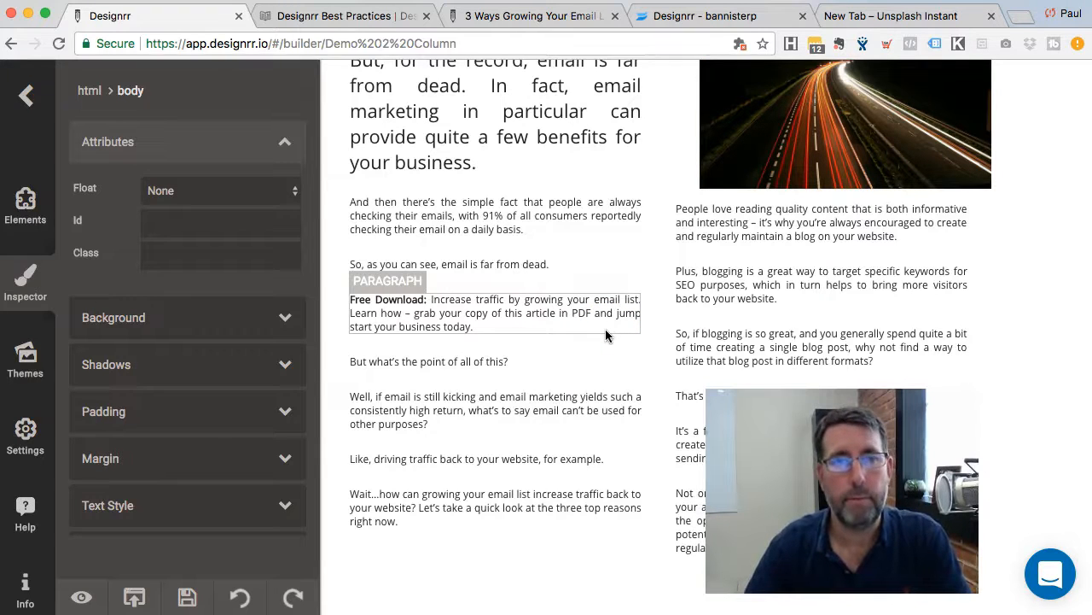
left_click(577, 312)
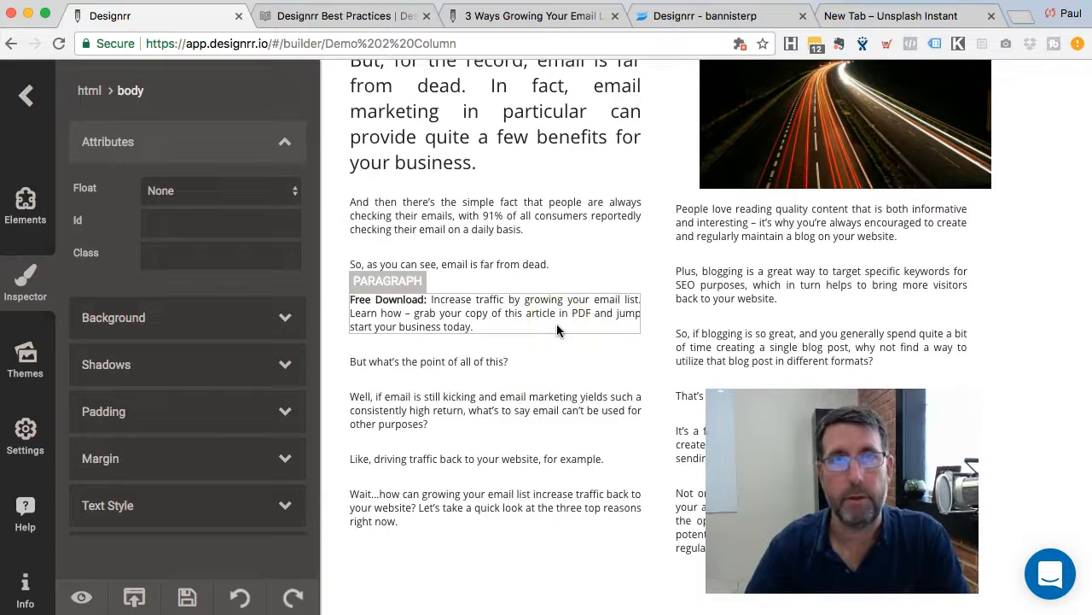
left_click(561, 373)
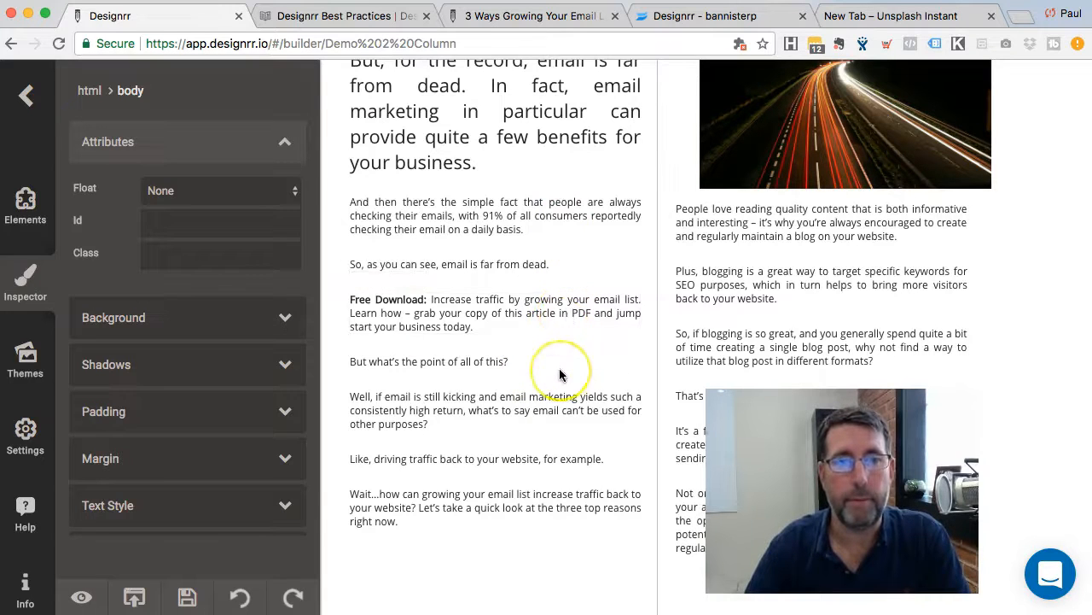
left_click(771, 248)
left_click(1027, 222)
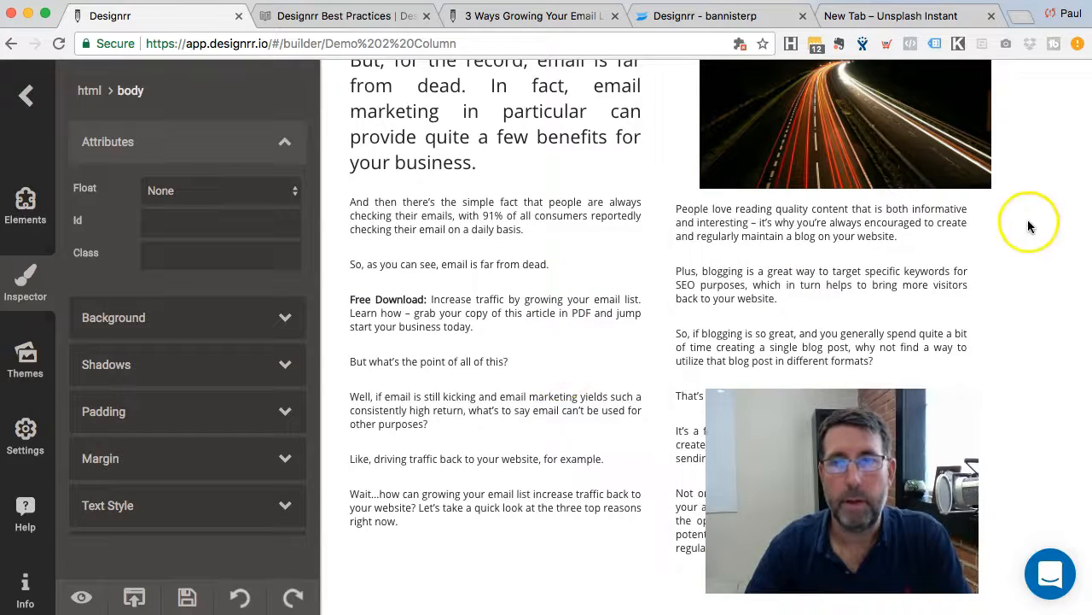
scroll(1037, 215, "up", 3)
left_click(692, 195)
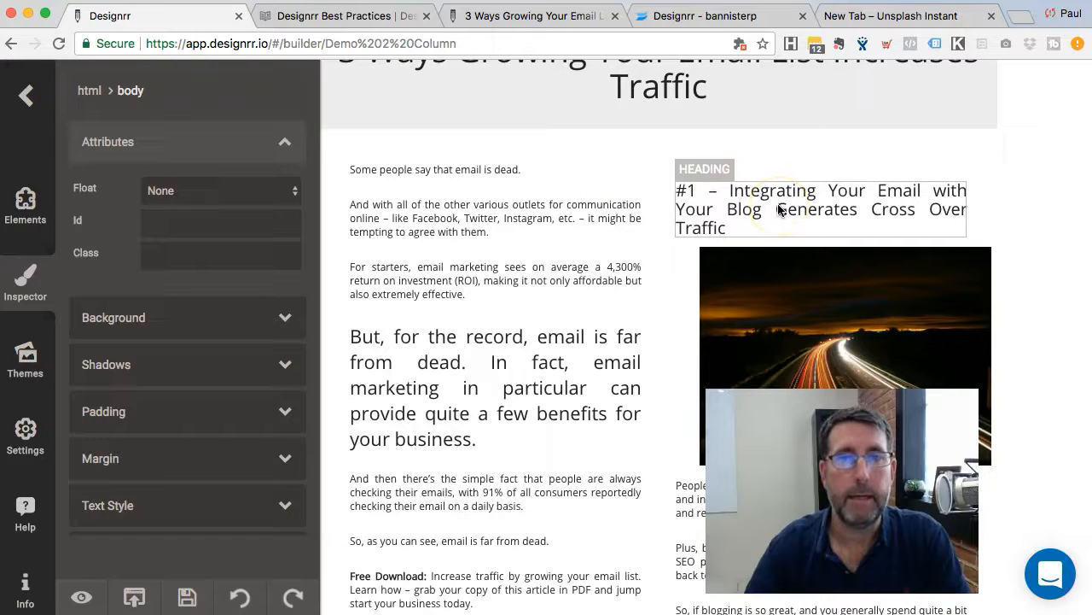
left_click(1023, 195)
left_click(811, 223)
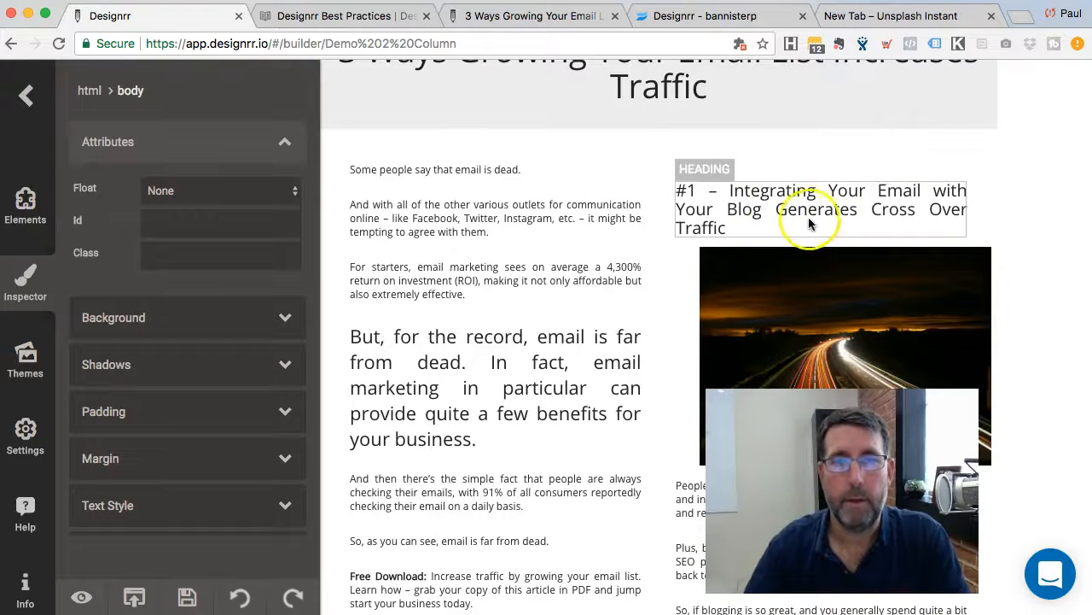
- Set the border colour of the "#1 – Integrating Your Email with Your Blog" heading to dark blue
left_click(745, 200)
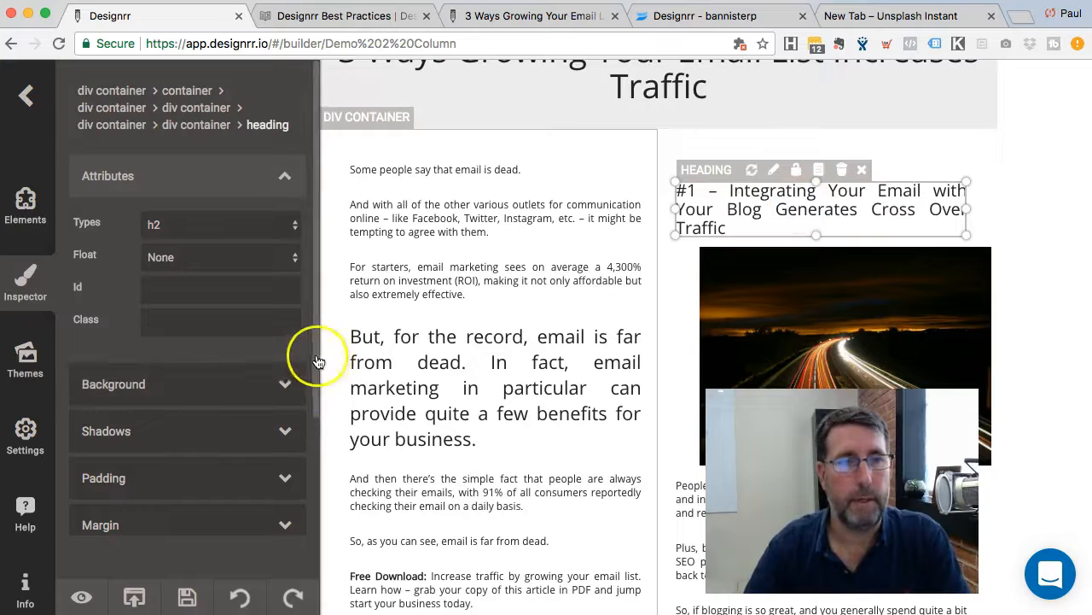
scroll(294, 353, "down", 3)
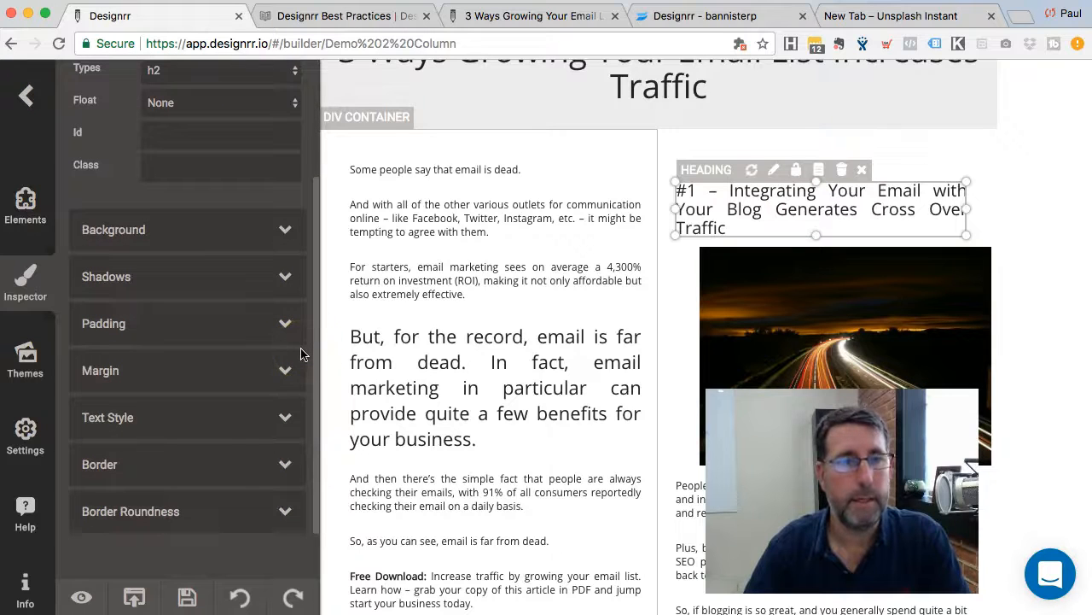
left_click(110, 462)
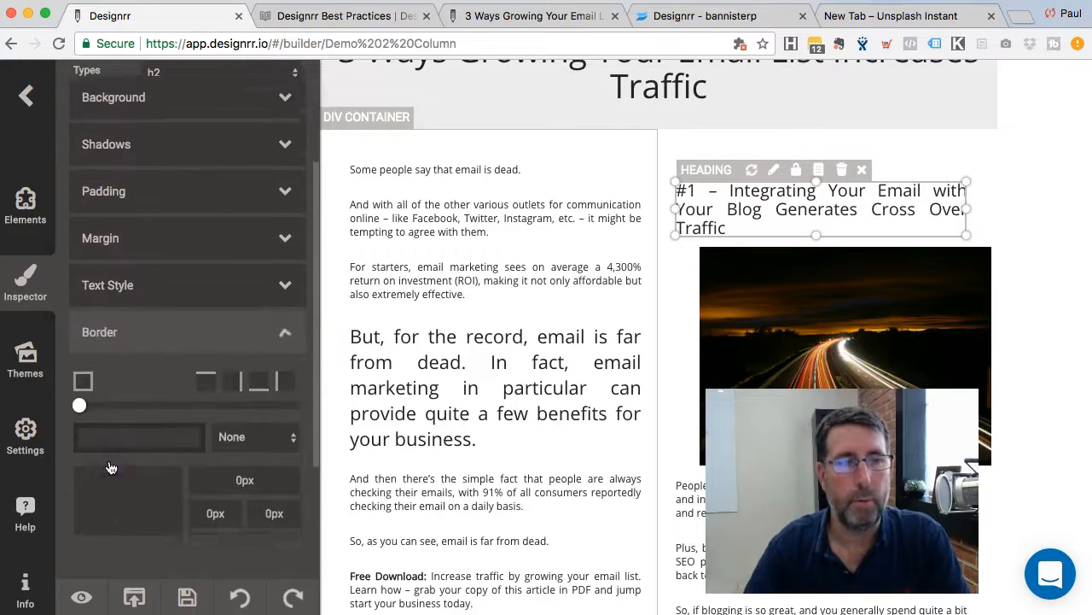
scroll(218, 369, "down", 2)
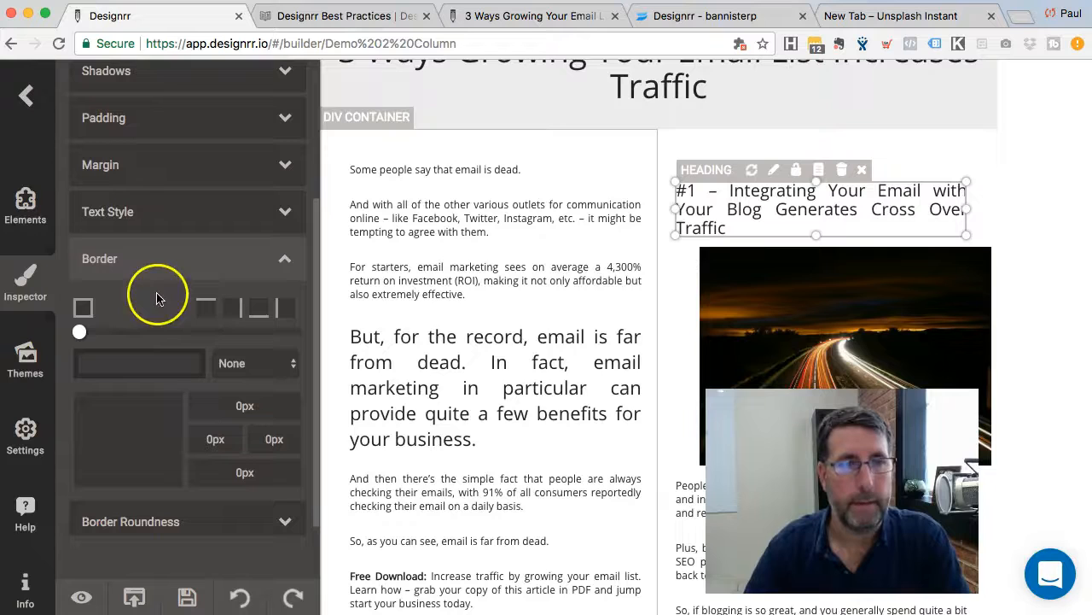
left_click(167, 363)
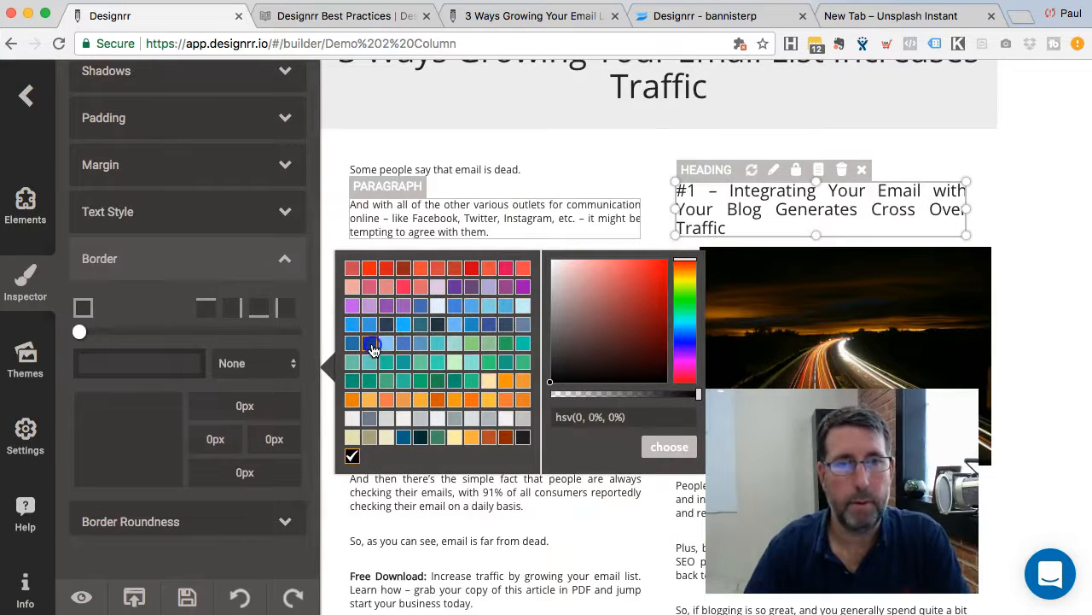
left_click(371, 345)
left_click(683, 455)
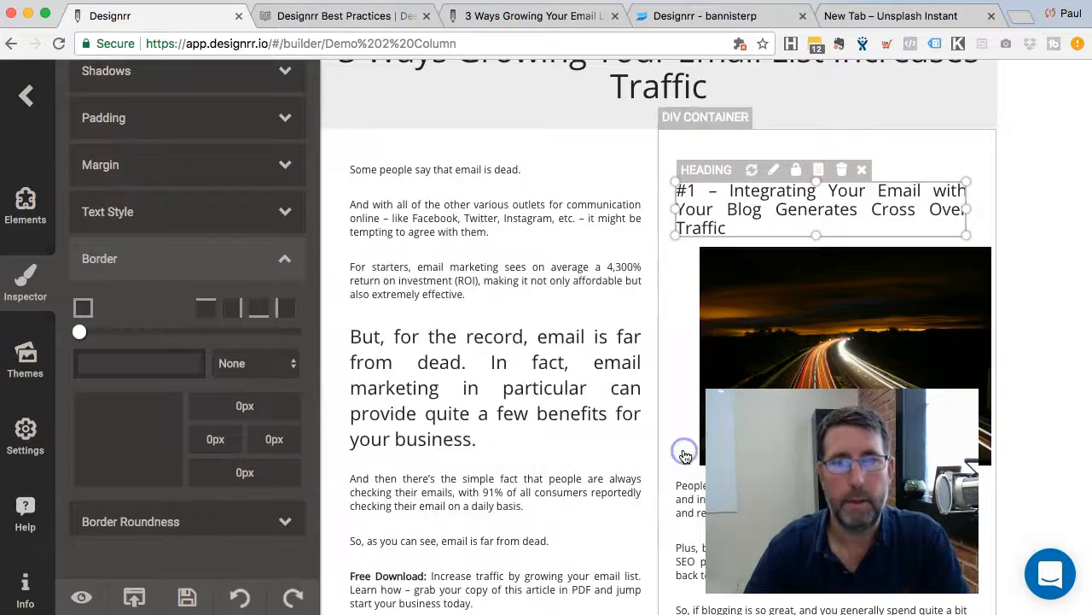
- Apply the Solide border style to only the bottom edge of the #1 heading
left_click(260, 315)
left_click(256, 363)
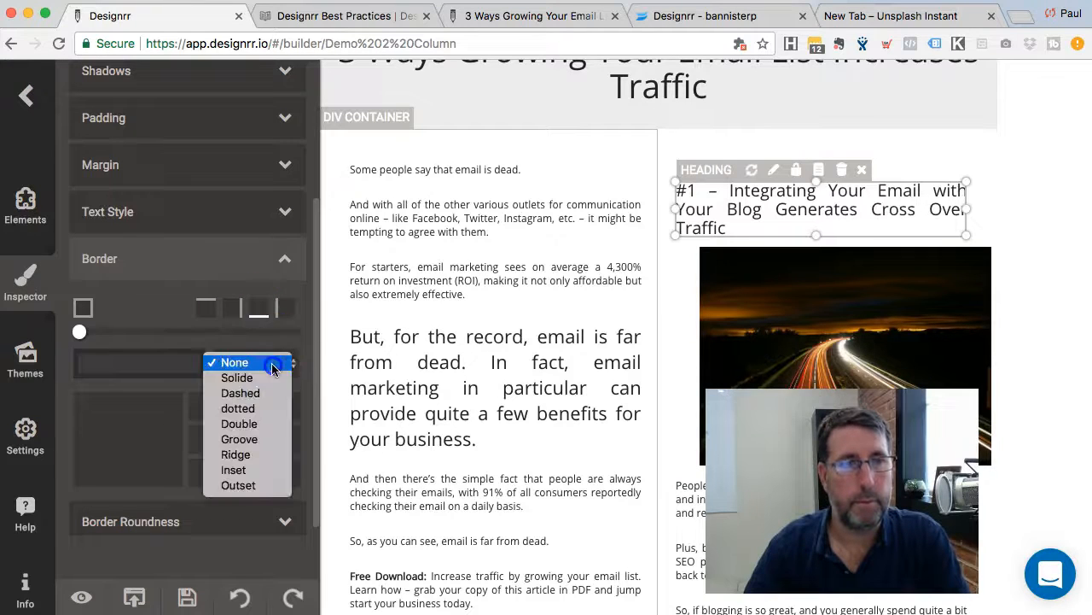
left_click(248, 379)
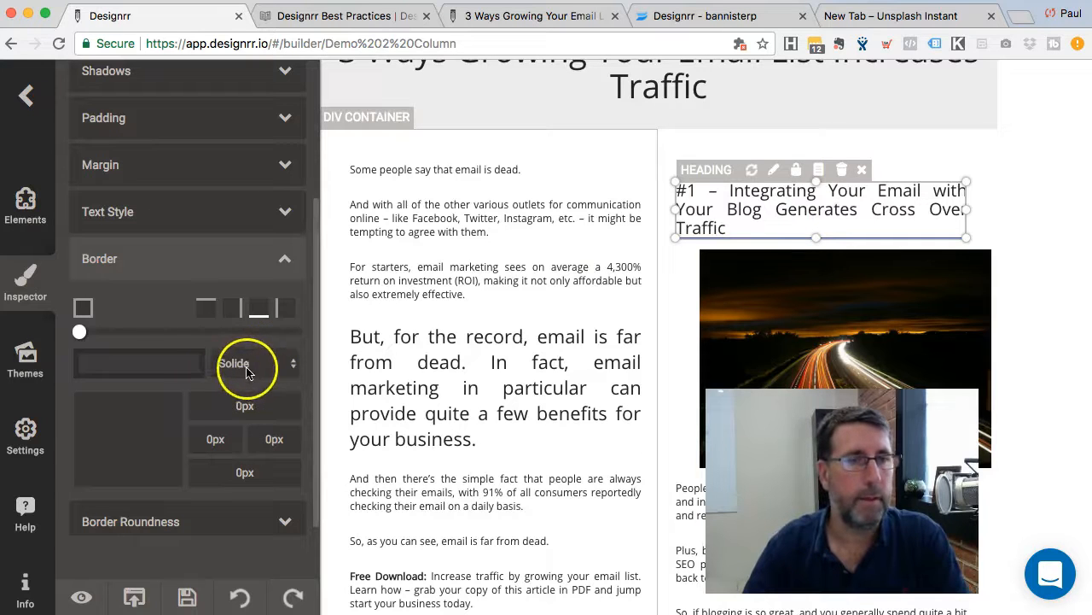
left_click(1035, 214)
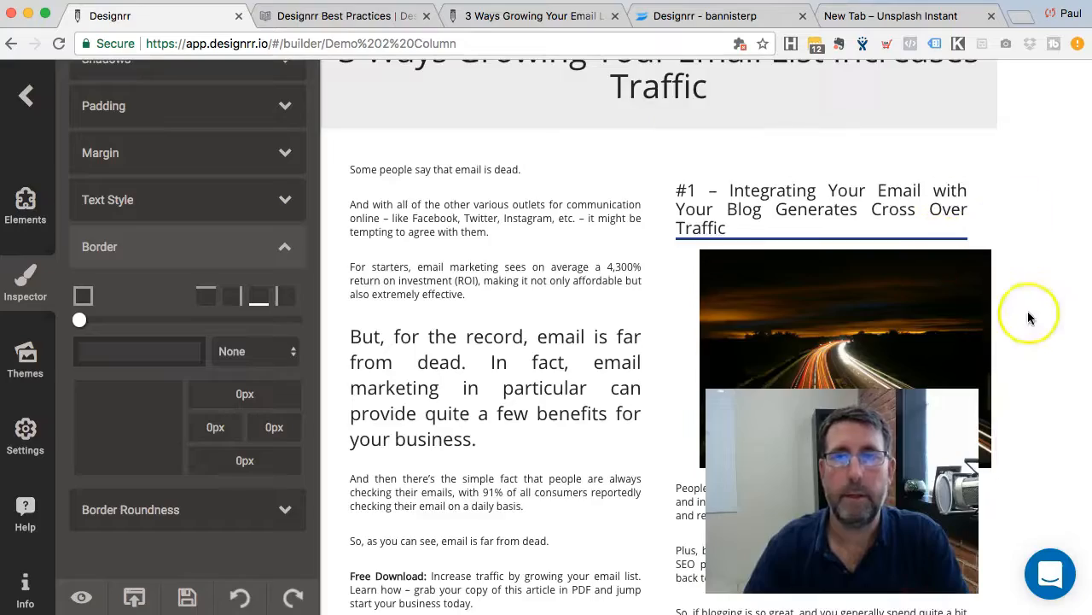
- Check the other section headings throughout the document, including #2, #3 and BONUS, for the blue underline
scroll(1028, 312, "down", 5)
scroll(1028, 318, "down", 10)
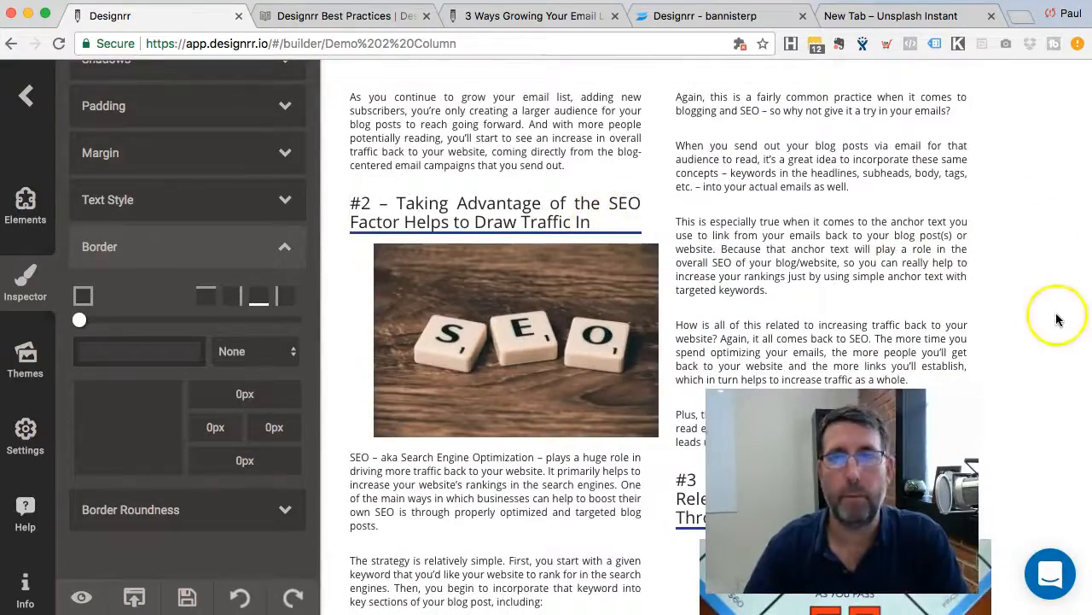
scroll(1055, 314, "down", 5)
scroll(1057, 320, "down", 15)
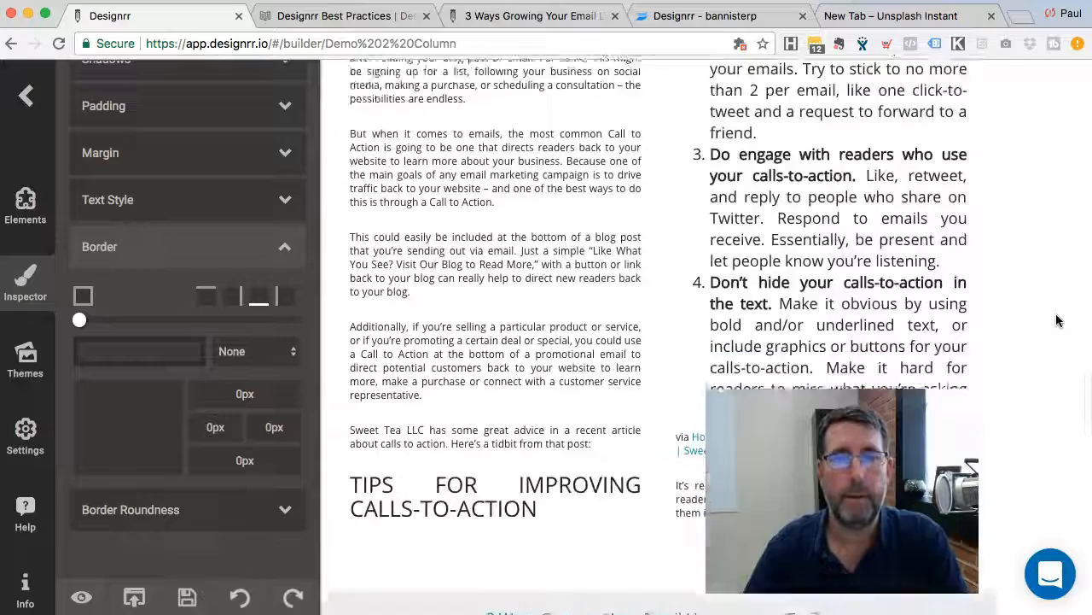
scroll(1057, 320, "down", 6)
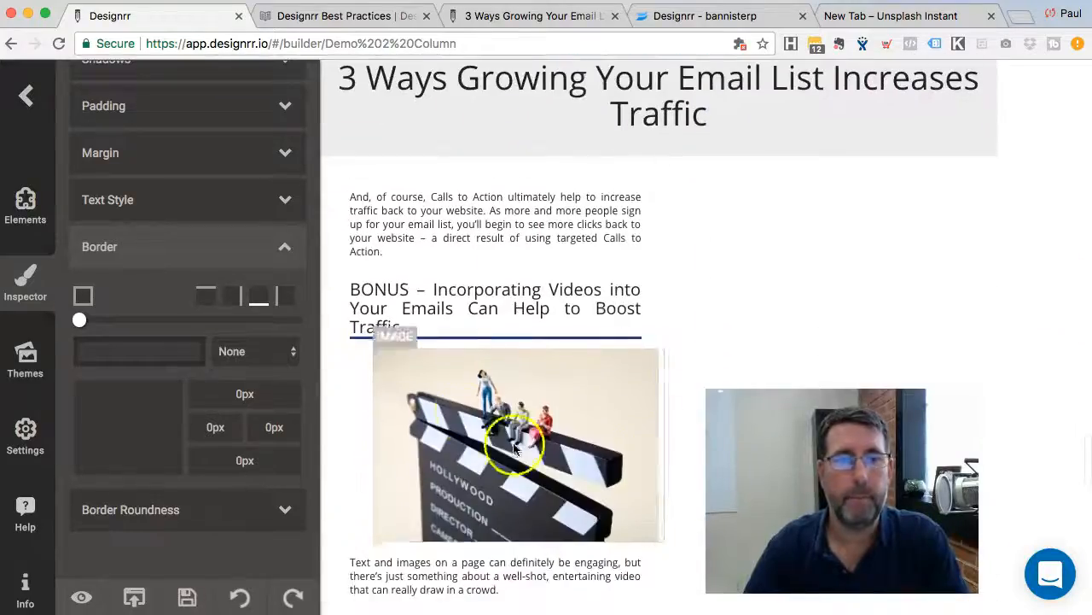
scroll(1036, 215, "up", 10)
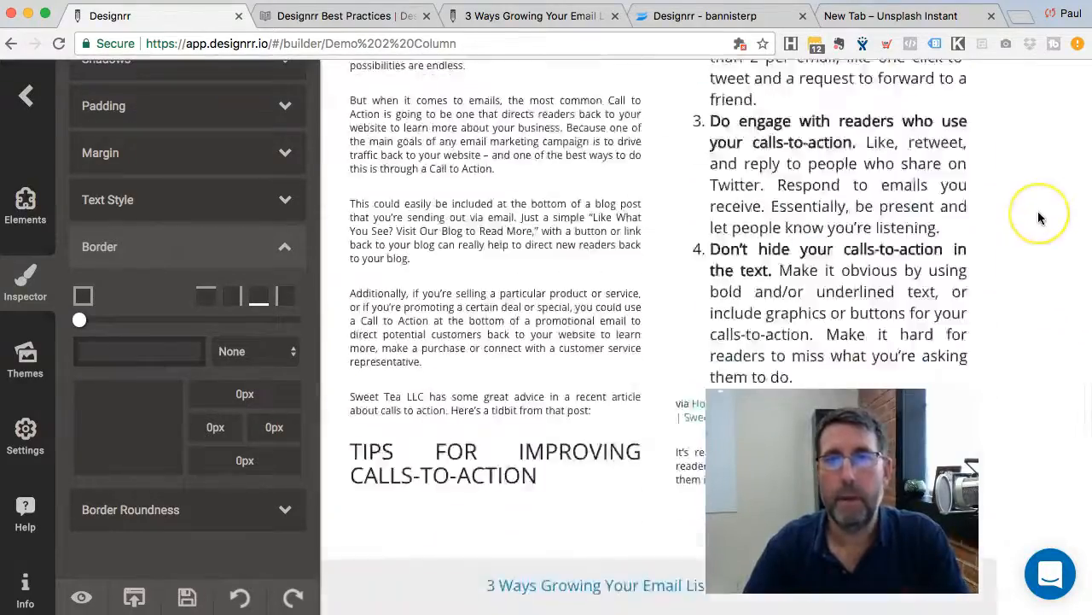
scroll(1037, 219, "up", 10)
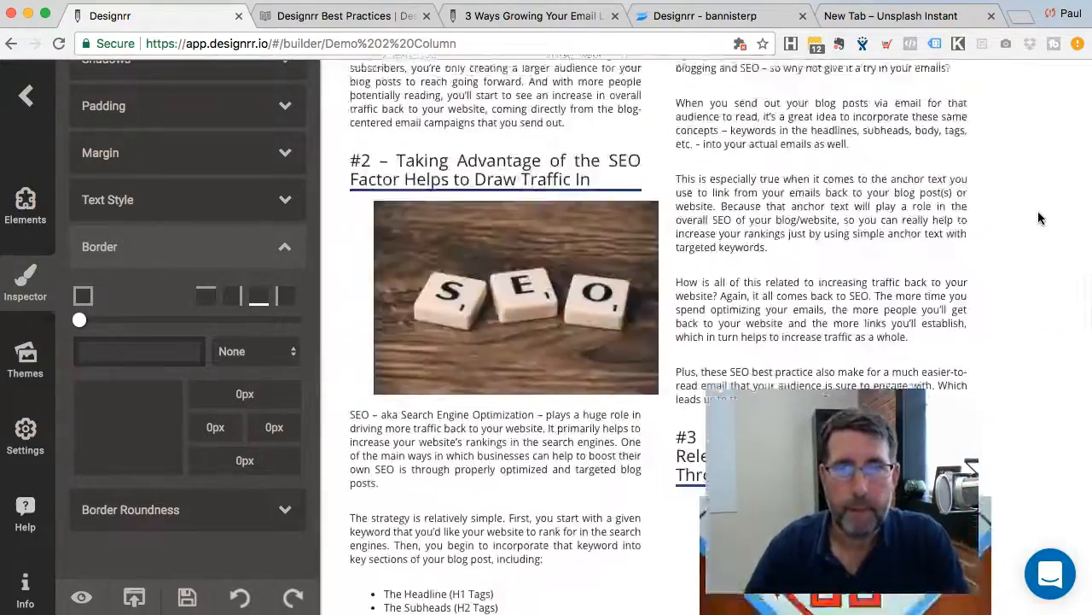
scroll(1038, 219, "up", 1)
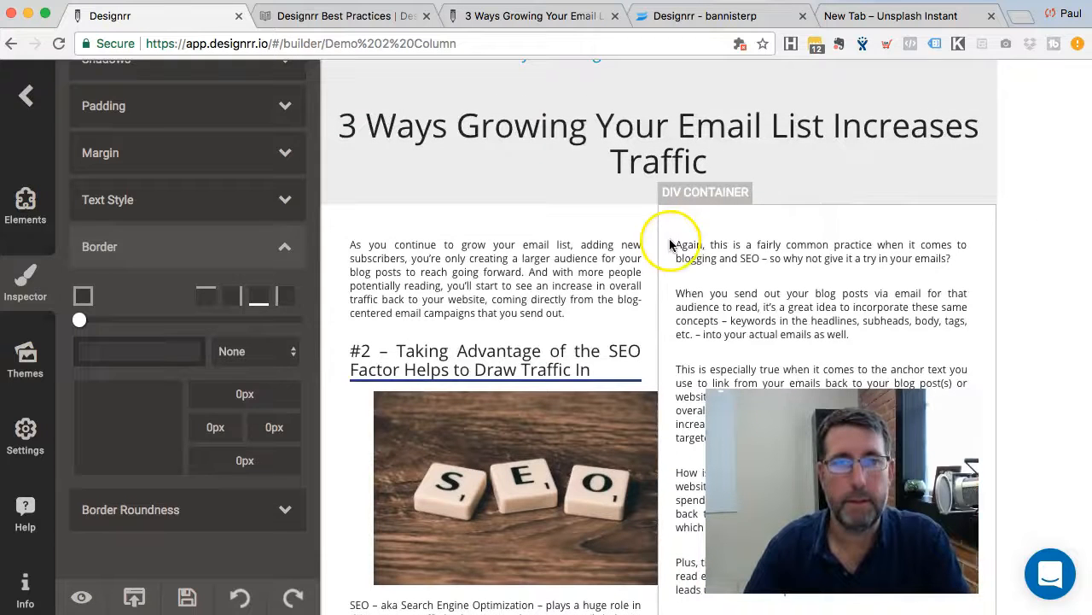
- For the right column's div container, target the left border and set its colour to light grey, rgb(236, 236, 236)
left_click(817, 221)
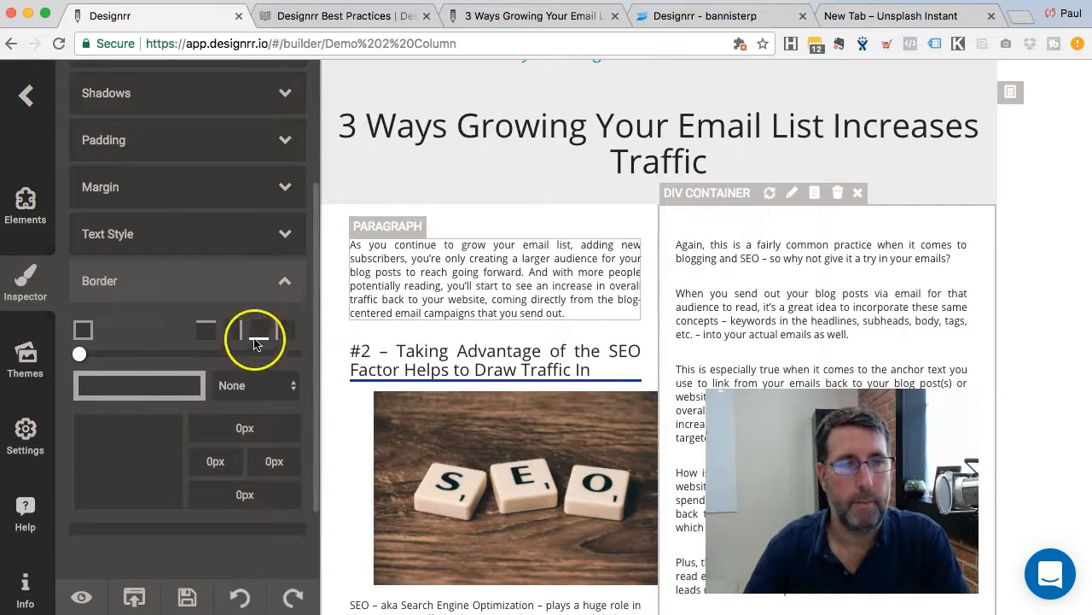
left_click(283, 330)
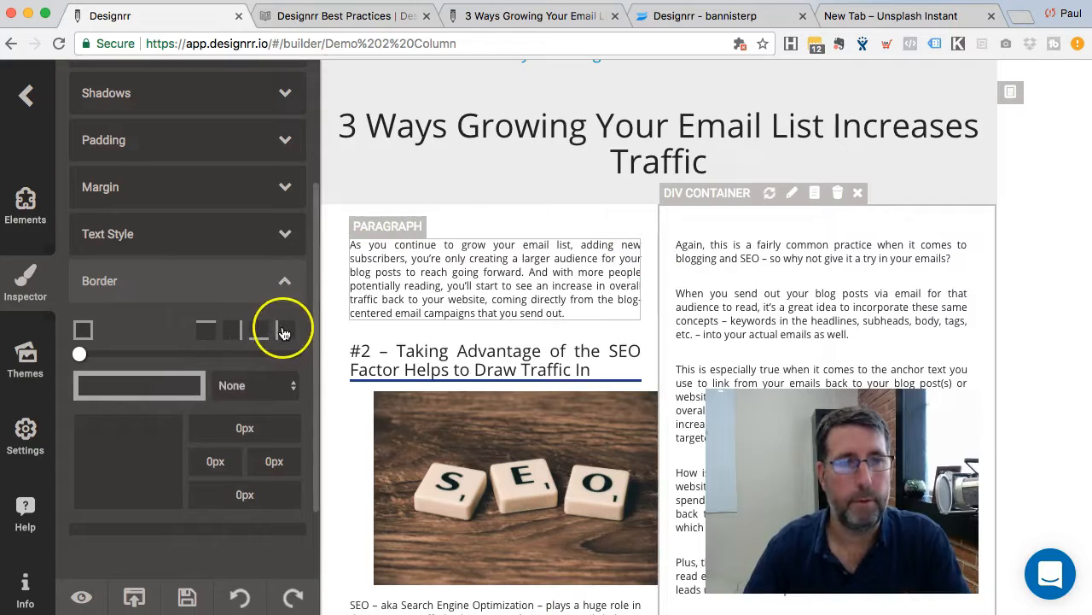
left_click(184, 389)
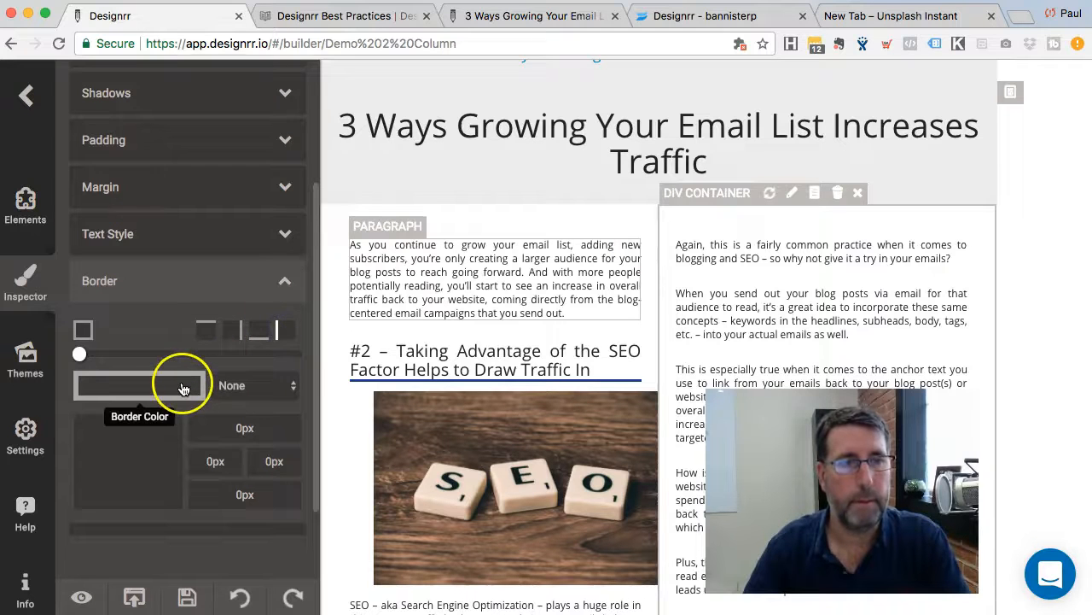
left_click(184, 389)
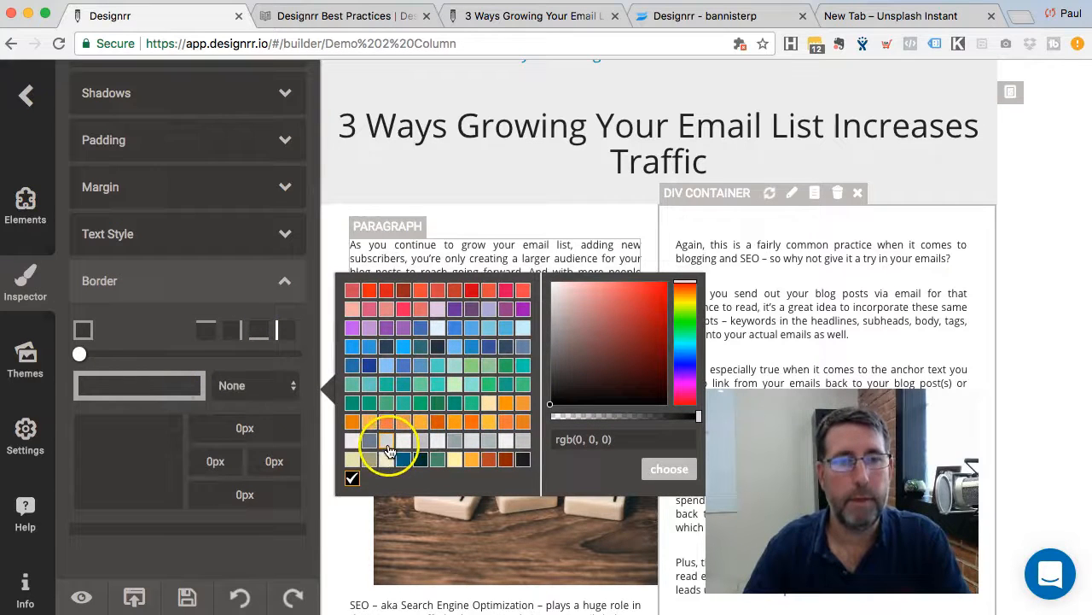
left_click(351, 444)
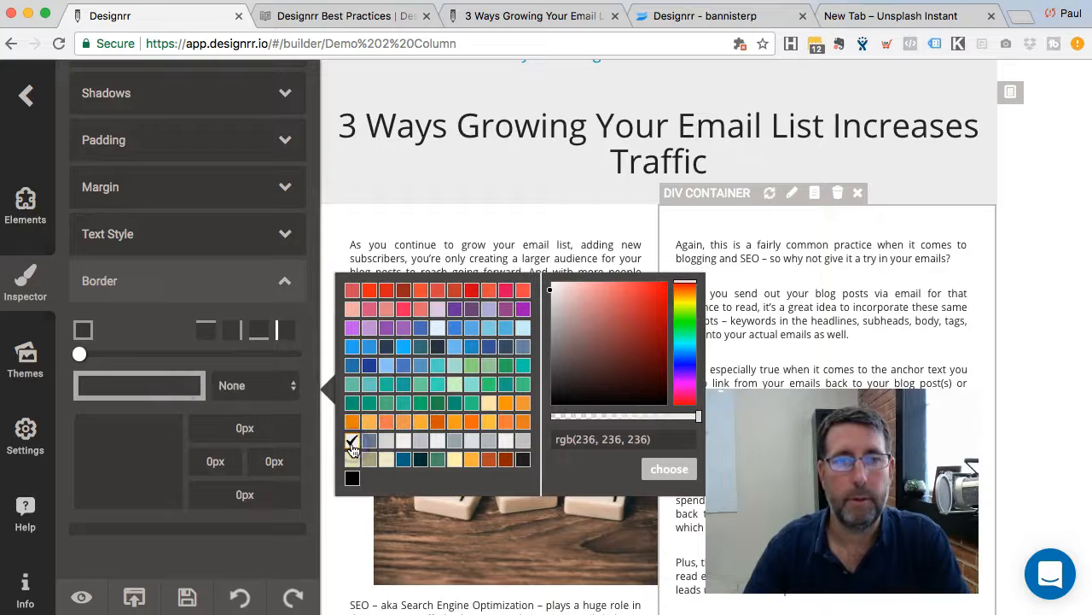
left_click(659, 471)
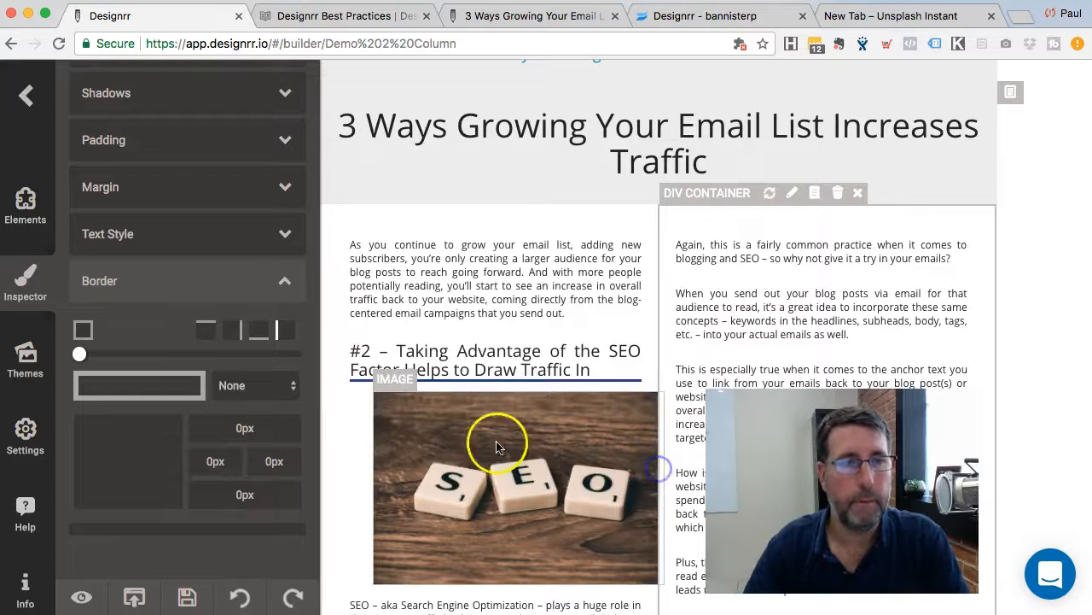
- Give the right column container's left border the Solide style so it divides the two columns
left_click(275, 384)
left_click(260, 400)
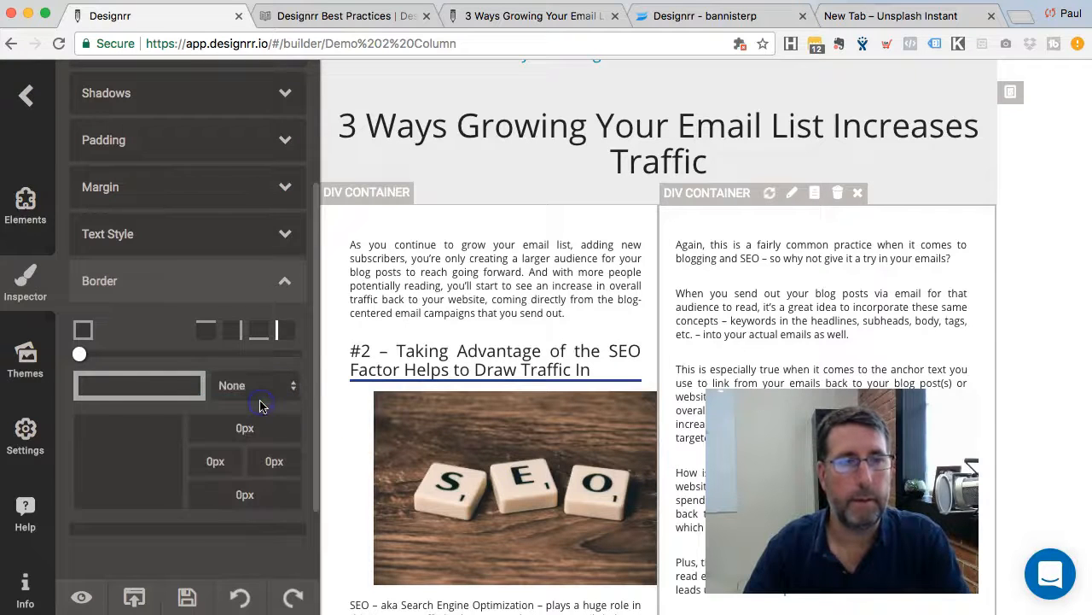
left_click(1043, 203)
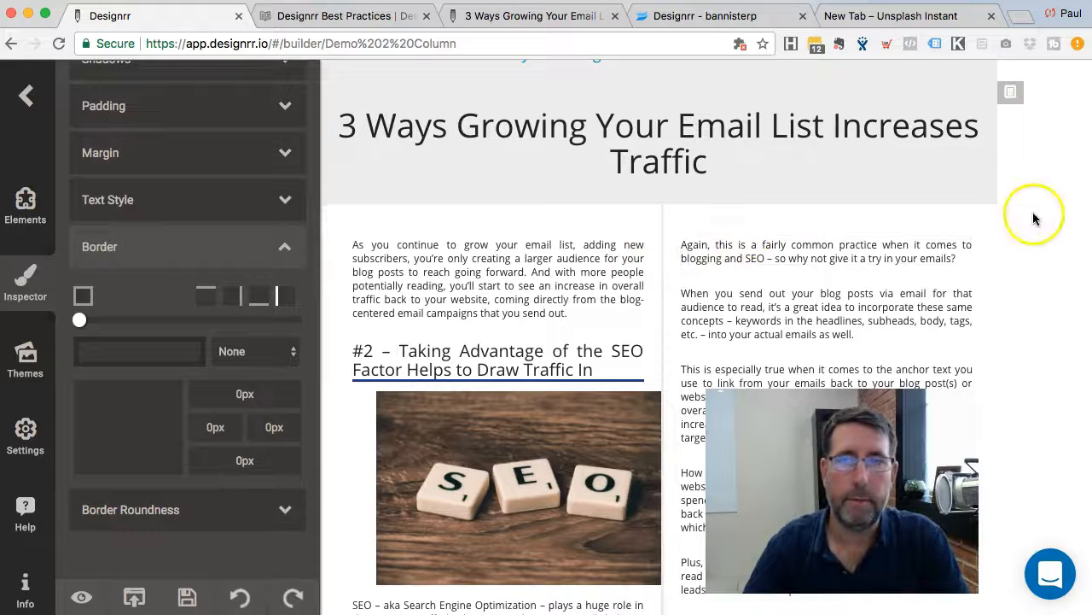
- Publish the document, open the exported file and review its heading underlines and column divider
scroll(1033, 217, "down", 3)
scroll(1030, 268, "down", 10)
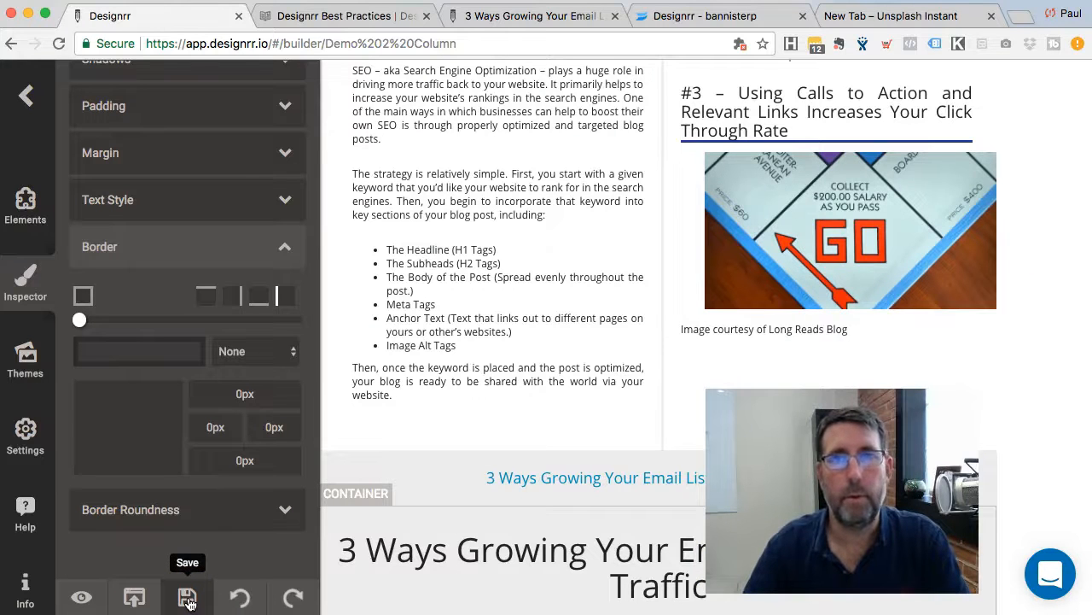
left_click(134, 597)
left_click(682, 381)
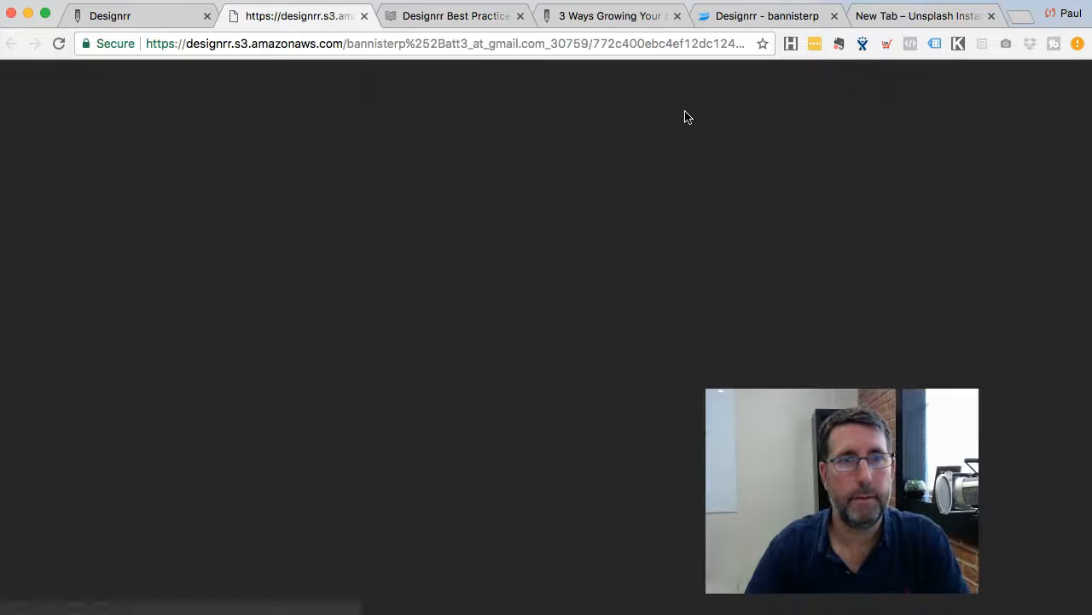
scroll(1028, 286, "down", 10)
scroll(1028, 288, "down", 5)
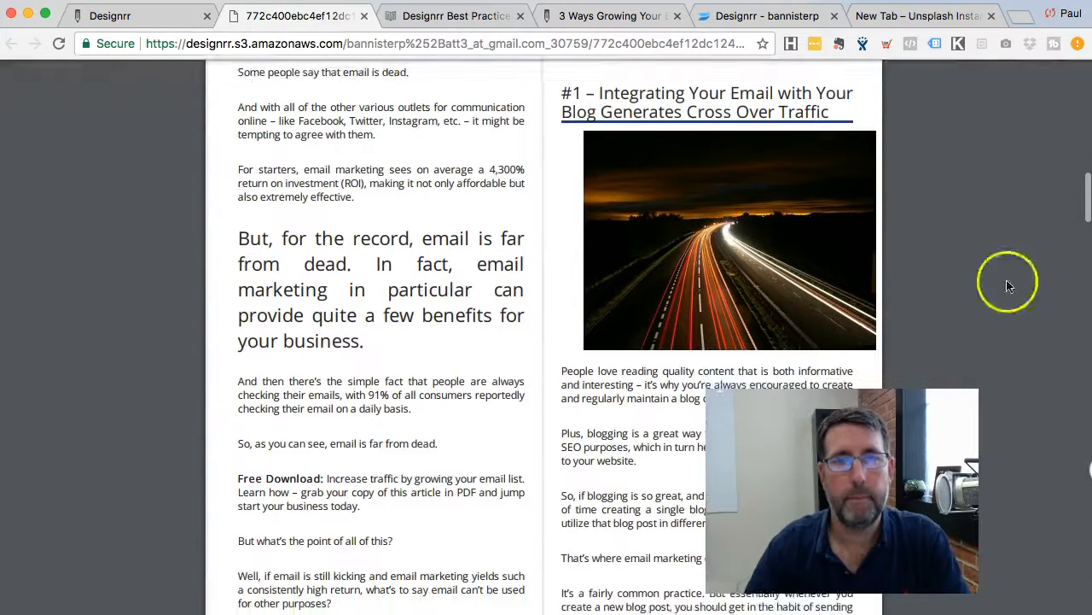
scroll(488, 322, "down", 12)
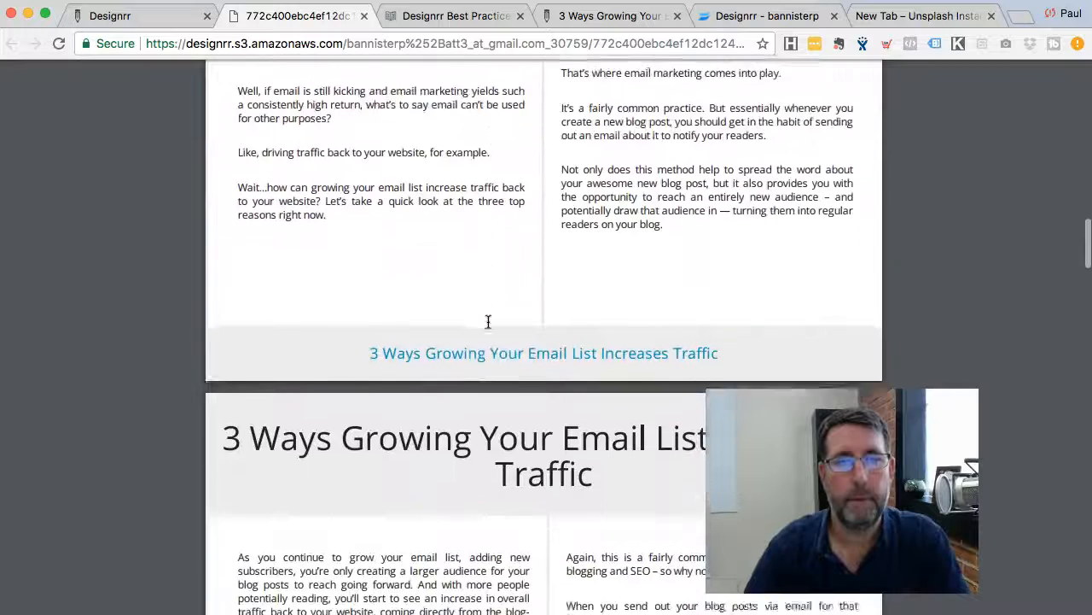
scroll(534, 241, "down", 9)
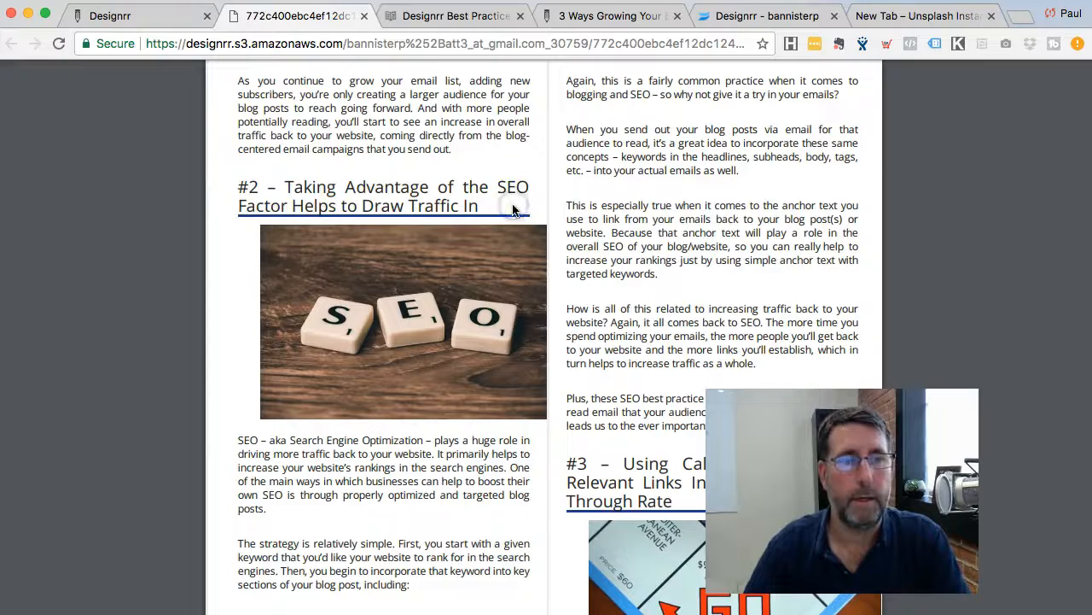
- Return from the exported file to the editor and give the SEO section's unordered list a light grey background, rgb(236, 236, 236)
scroll(335, 199, "up", 1)
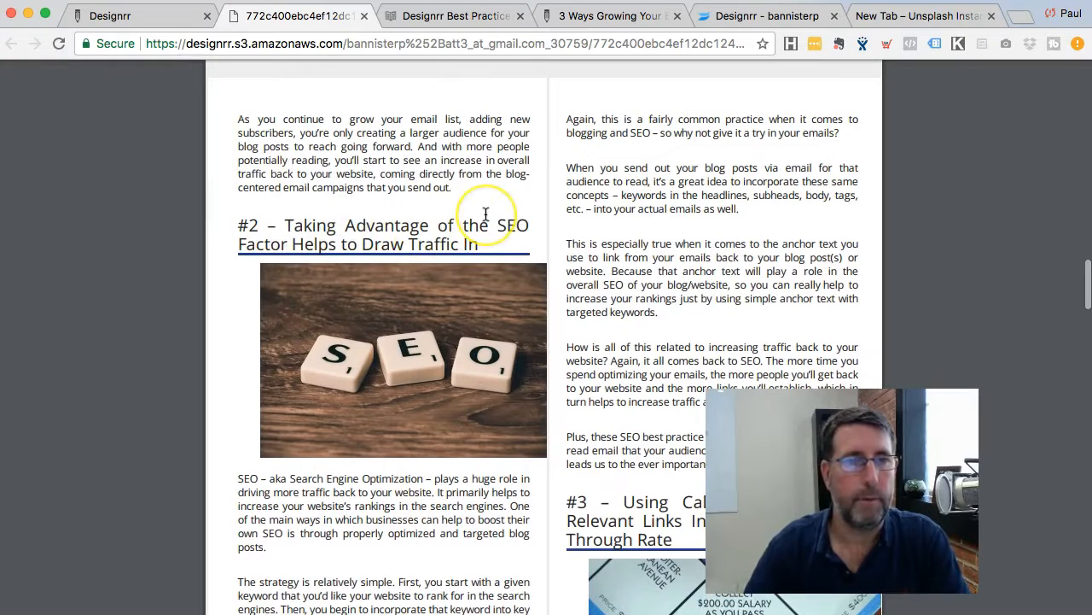
scroll(371, 541, "down", 5)
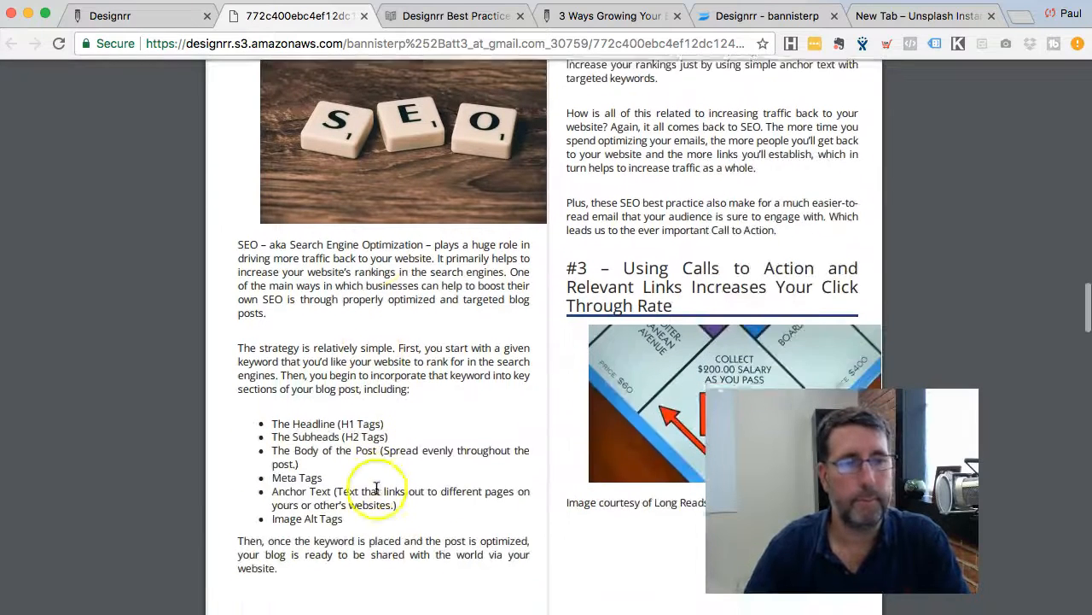
key("ctrl+shift+Tab")
scroll(454, 388, "down", 3)
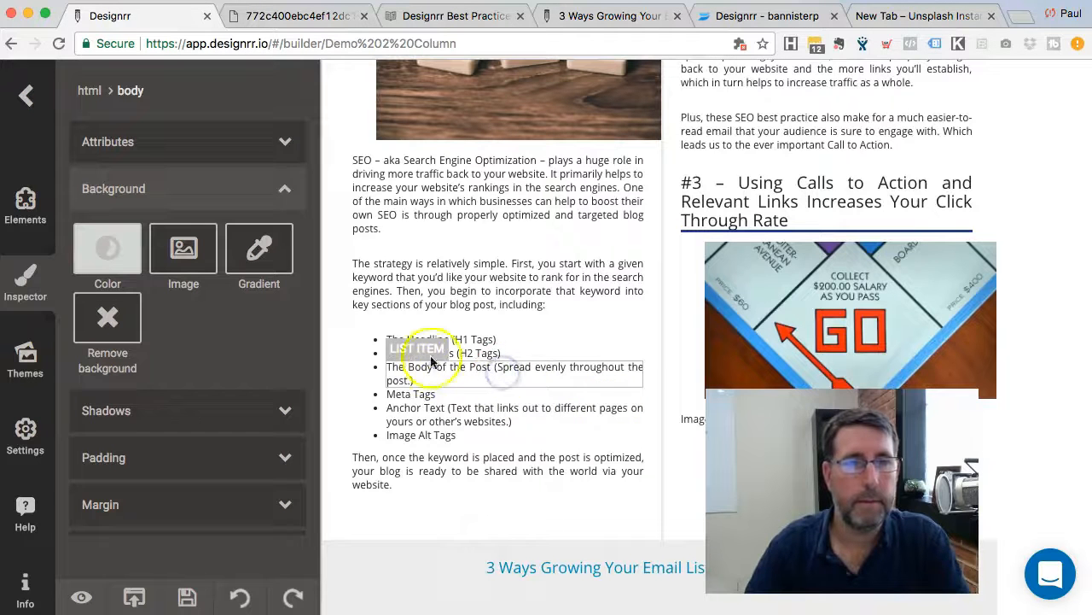
left_click(364, 346)
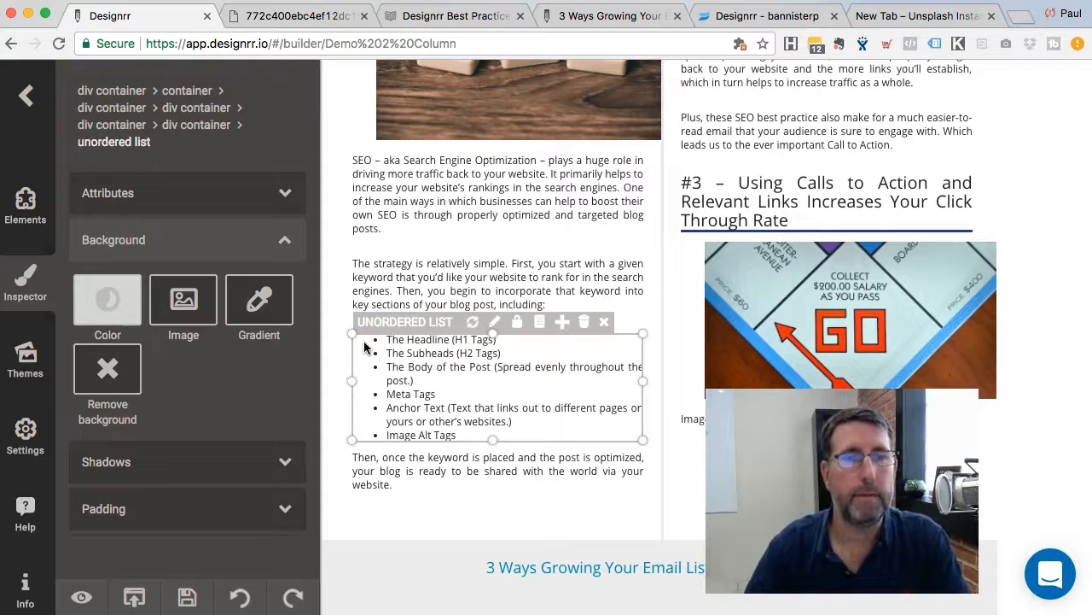
left_click(116, 304)
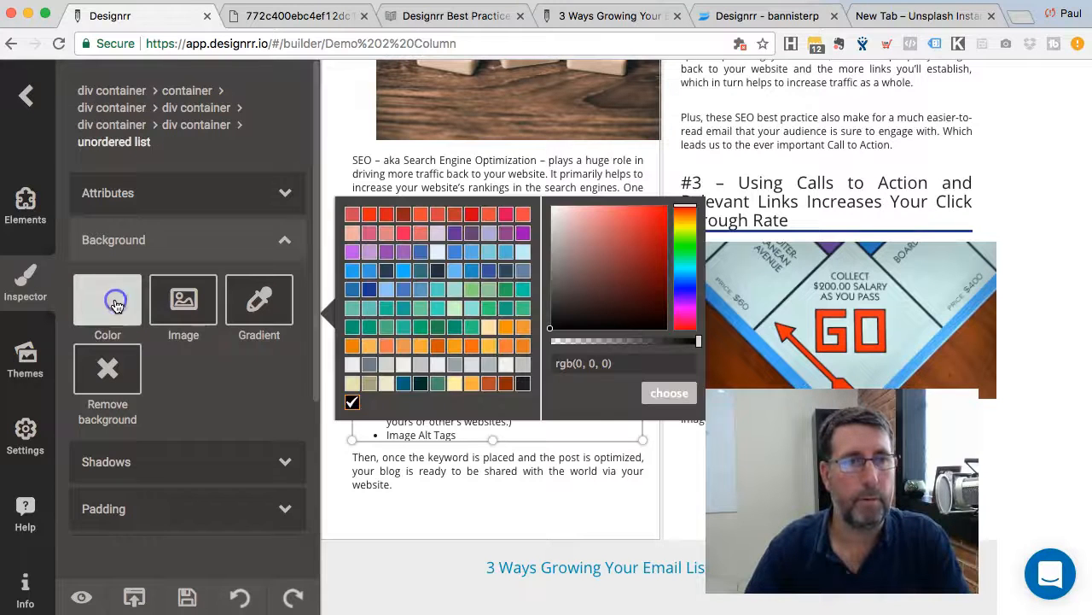
left_click(351, 366)
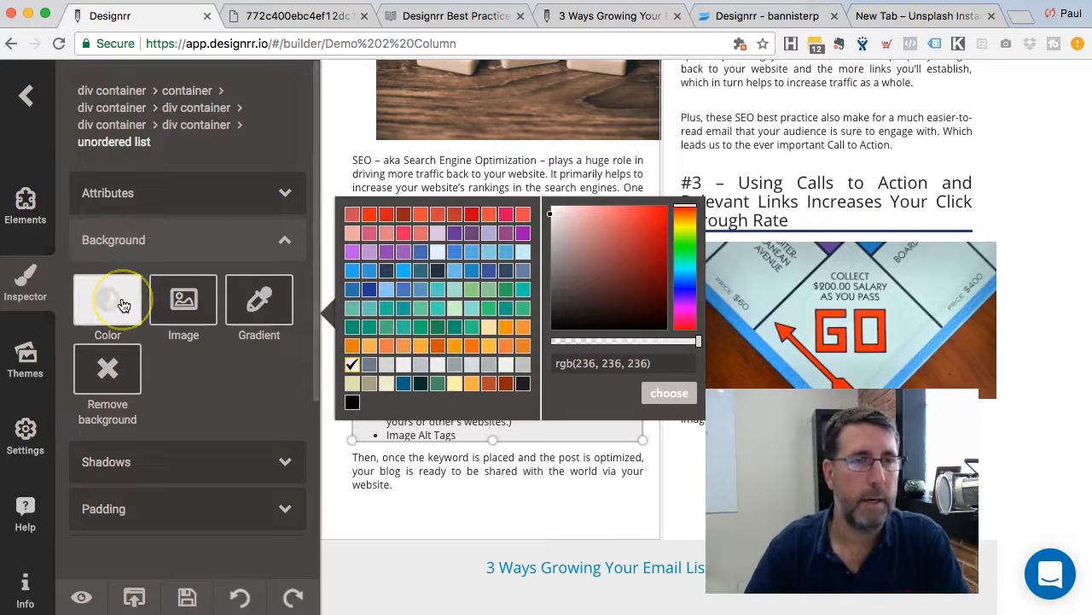
left_click(442, 406)
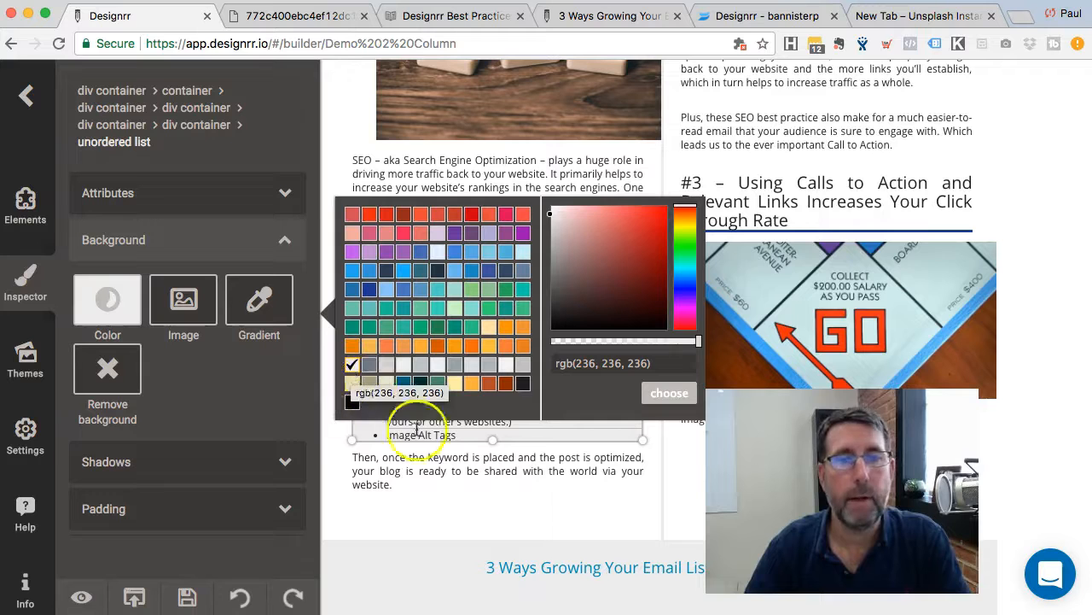
left_click(669, 393)
left_click(642, 308)
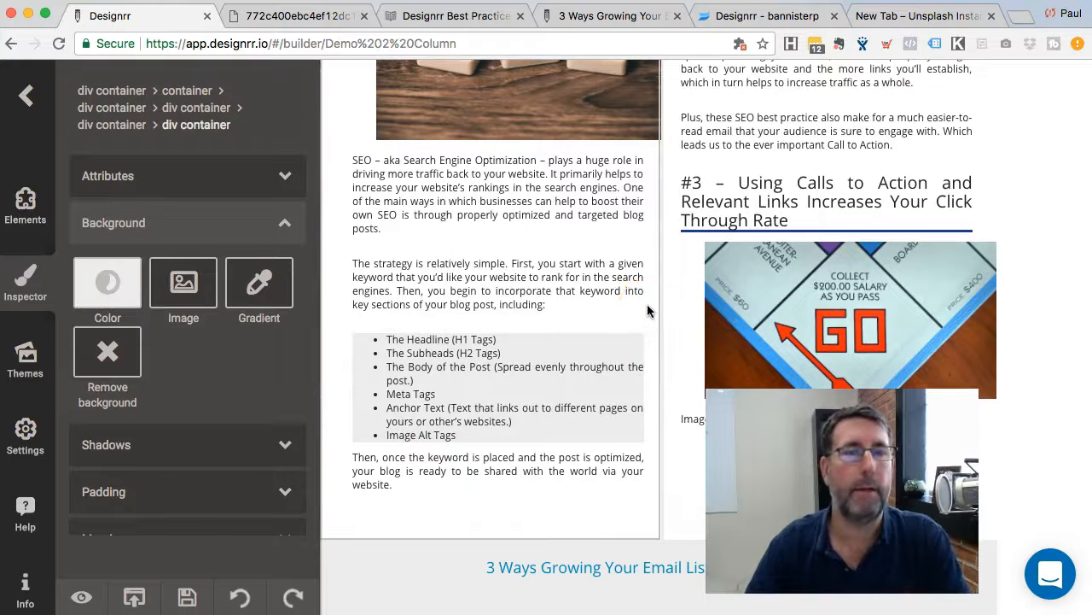
- Look through the pages after the shaded list, examining the repeated page headers and footers
scroll(598, 333, "down", 3)
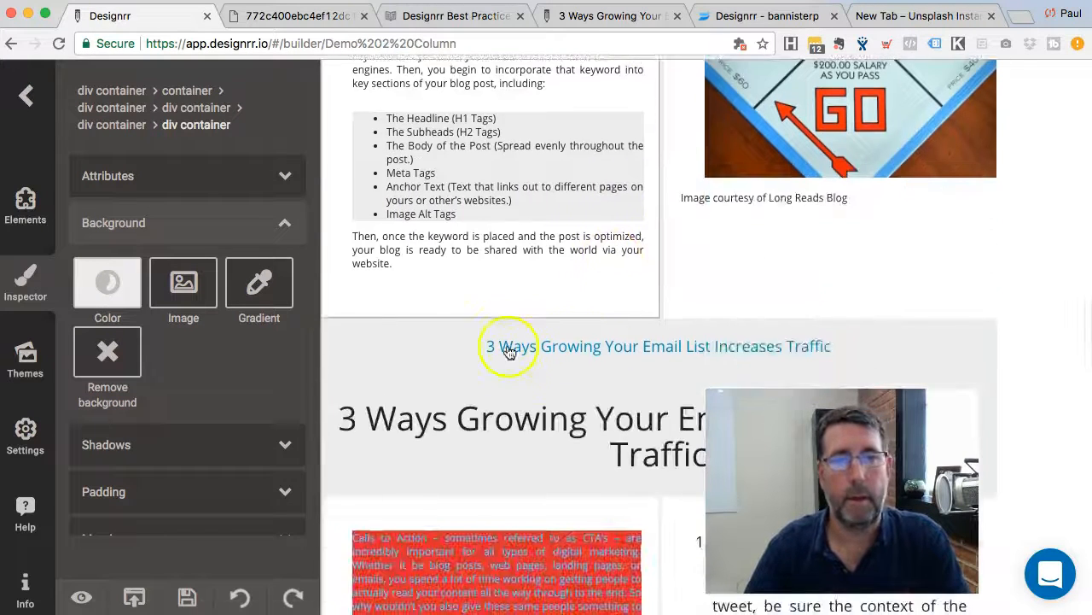
scroll(566, 176, "up", 3)
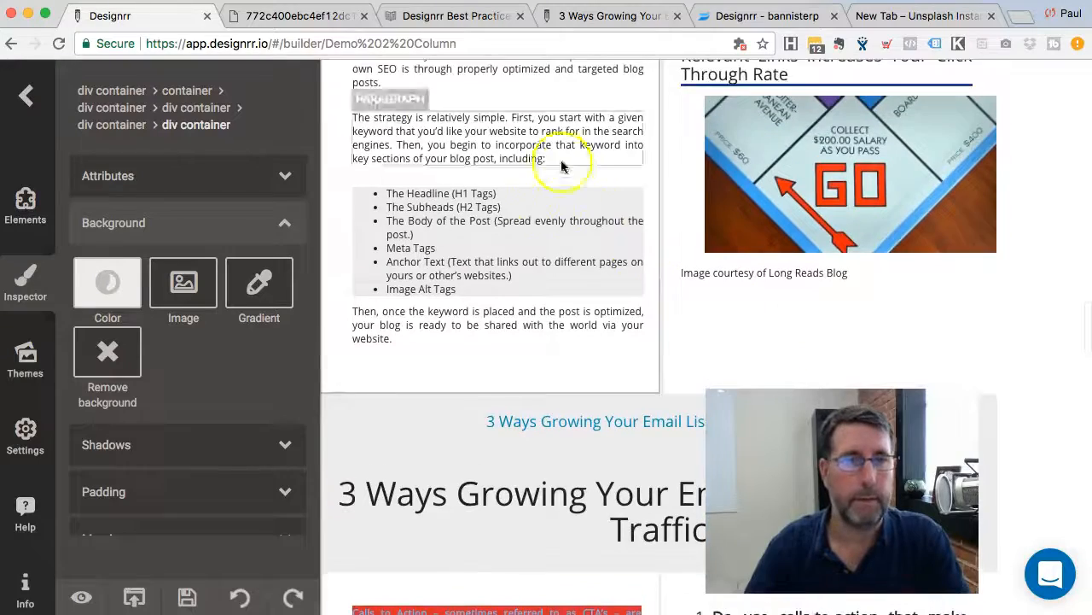
scroll(572, 362, "down", 7)
scroll(571, 363, "down", 15)
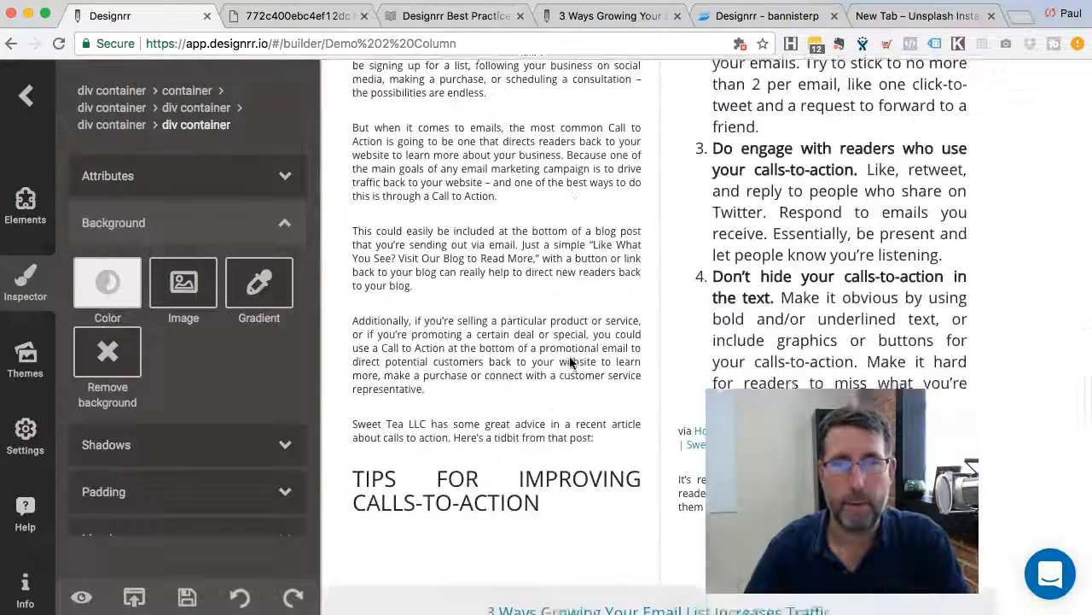
scroll(572, 363, "down", 5)
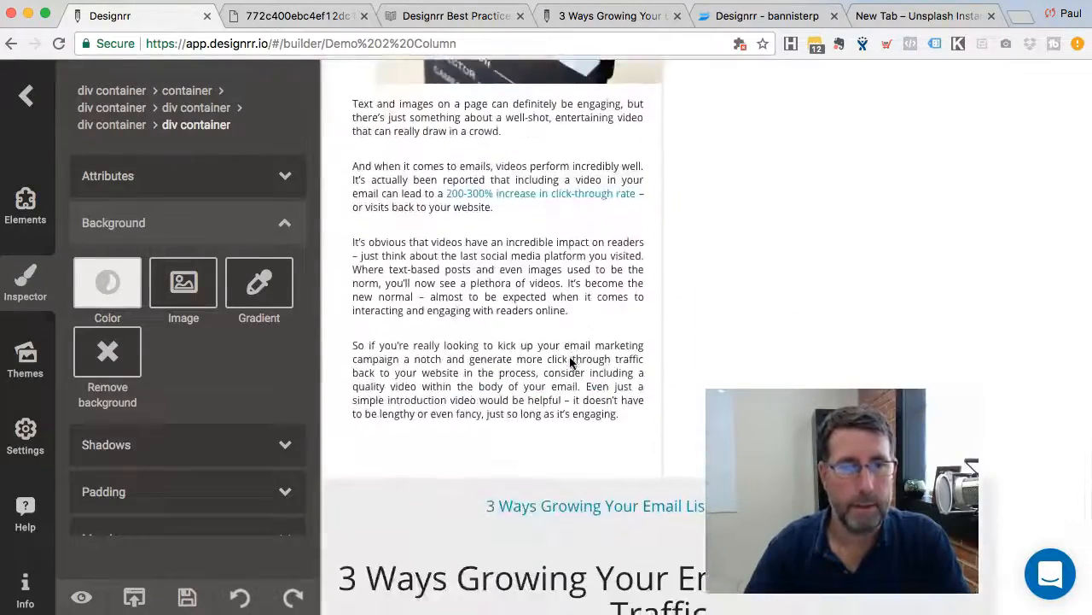
scroll(572, 363, "up", 12)
scroll(572, 365, "up", 8)
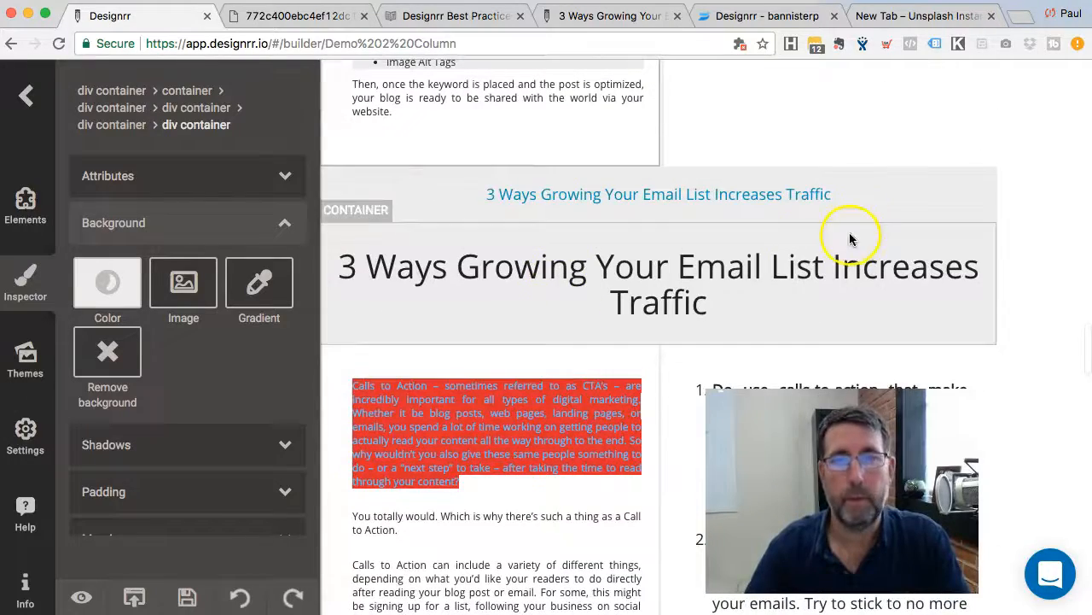
scroll(1056, 275, "down", 1)
scroll(1056, 274, "down", 2)
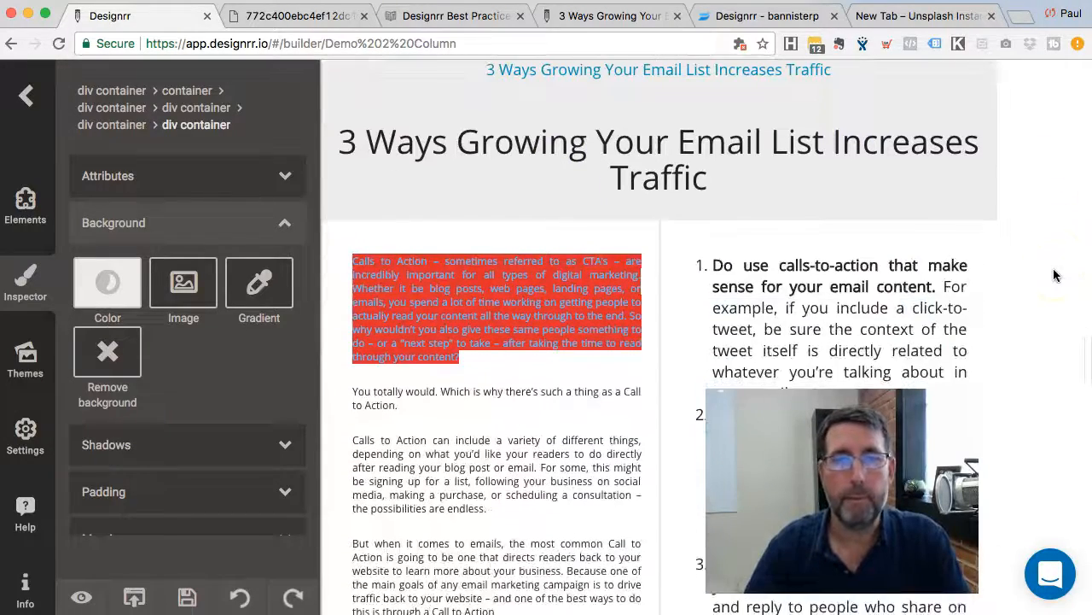
- Switch the project's headers and footers off and back on to compare the pages with and without them
left_click(27, 435)
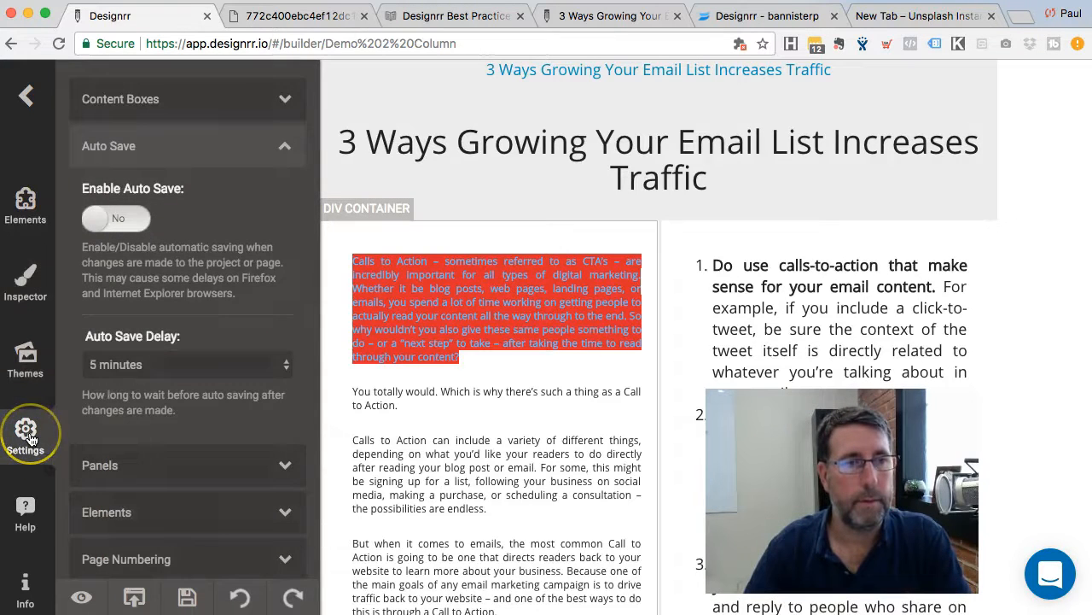
scroll(141, 406, "down", 2)
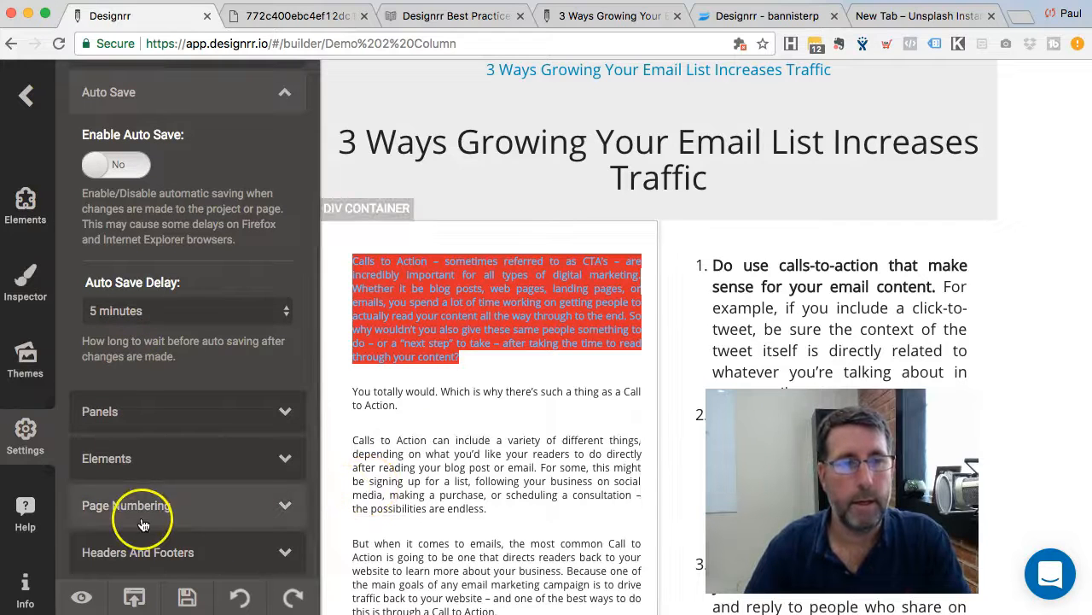
left_click(149, 553)
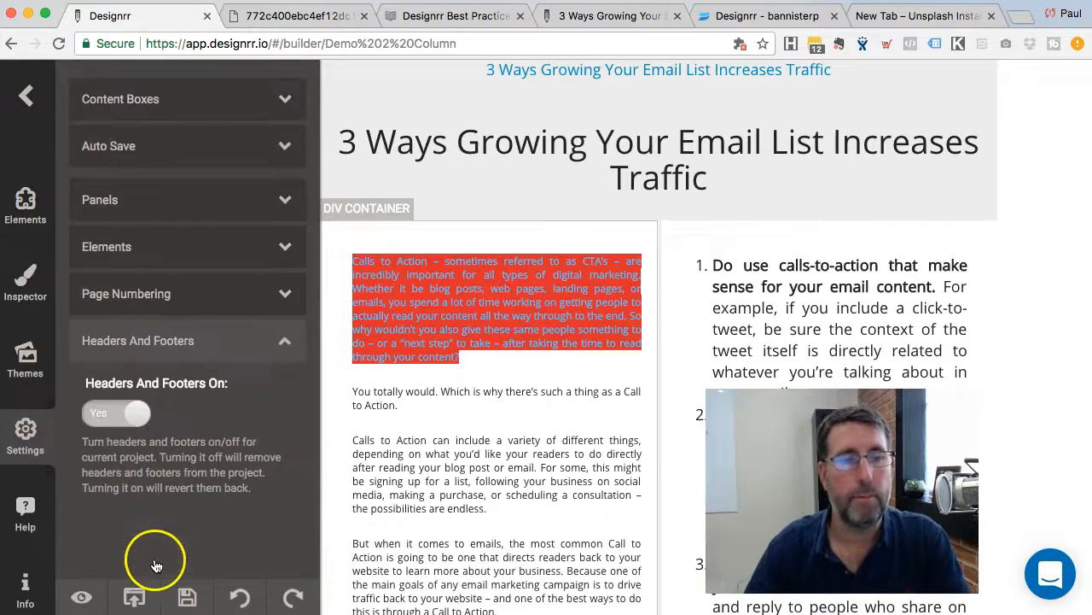
left_click(98, 408)
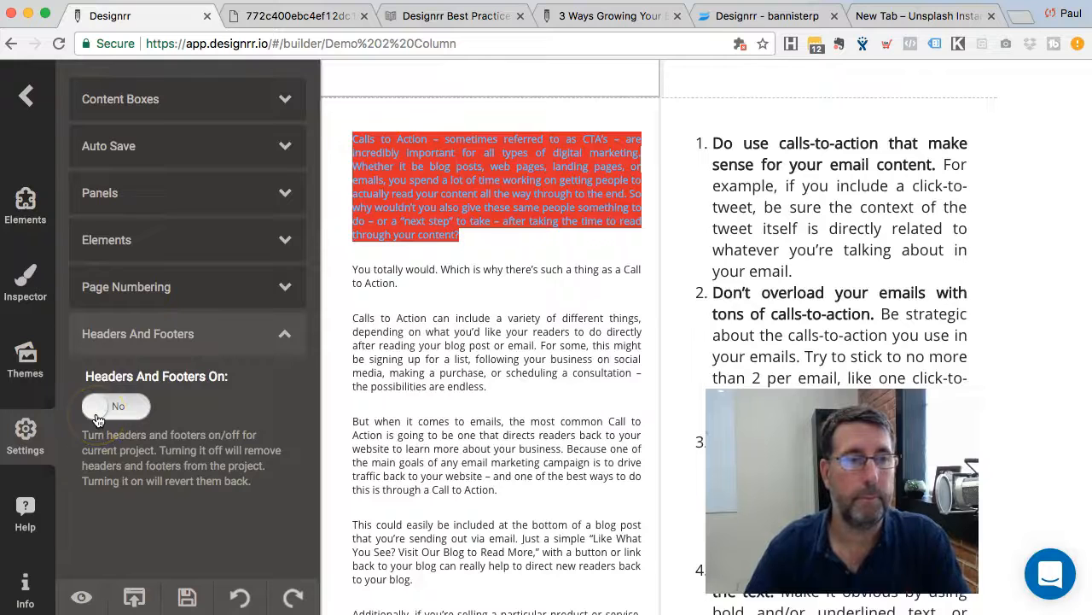
left_click(96, 408)
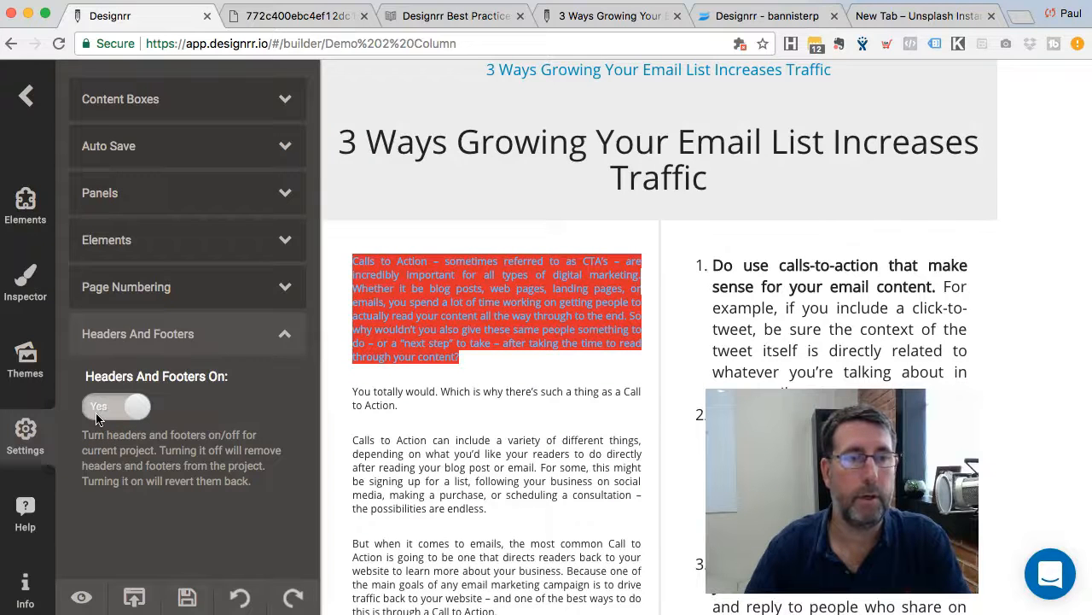
scroll(520, 177, "up", 1)
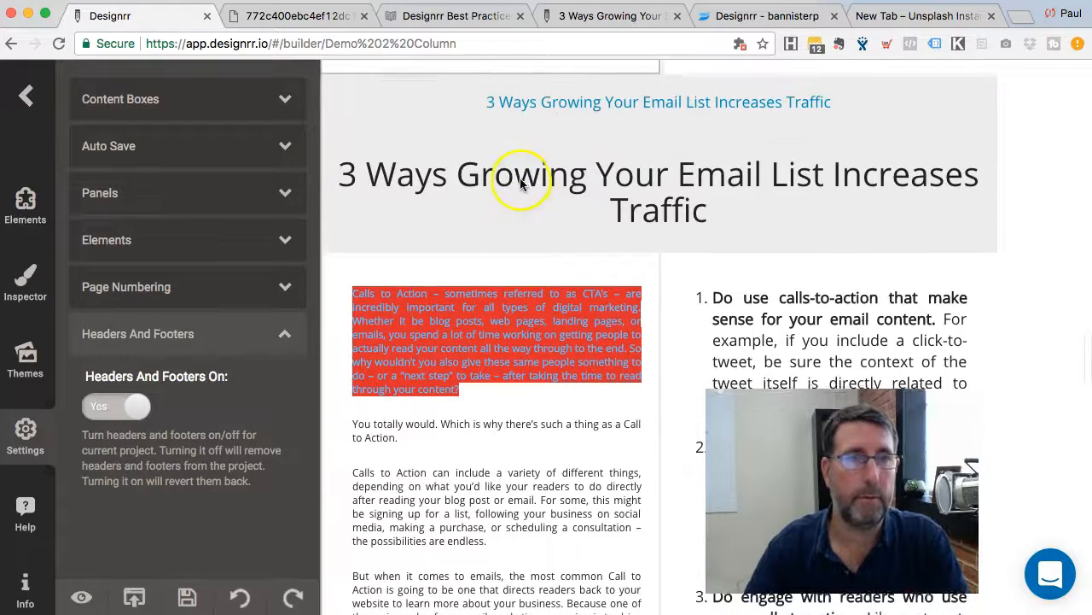
left_click(104, 412)
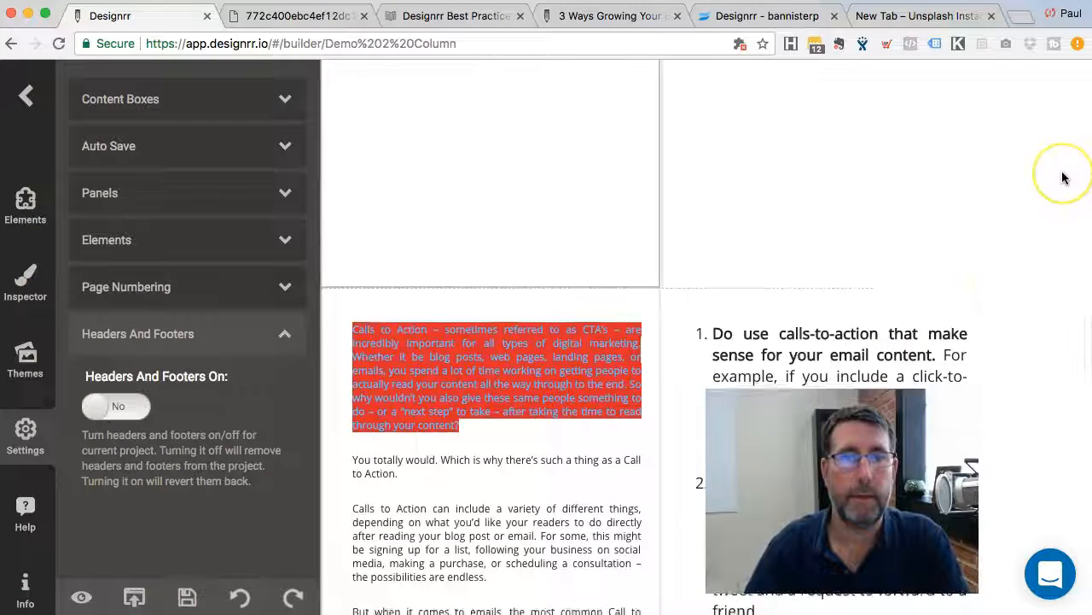
scroll(1065, 213, "up", 2)
left_click(1066, 252)
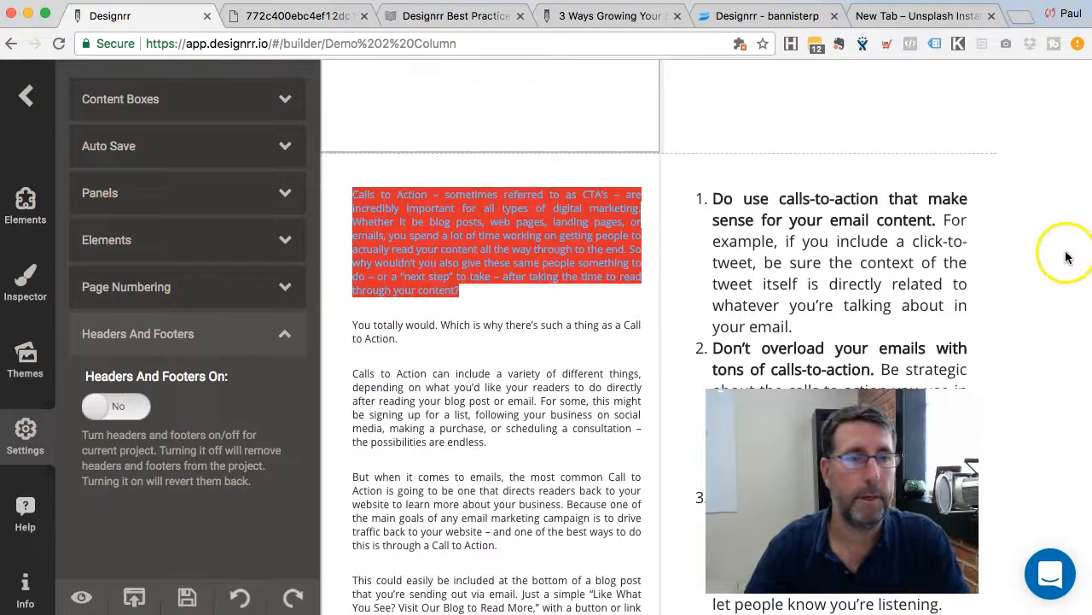
left_click(142, 409)
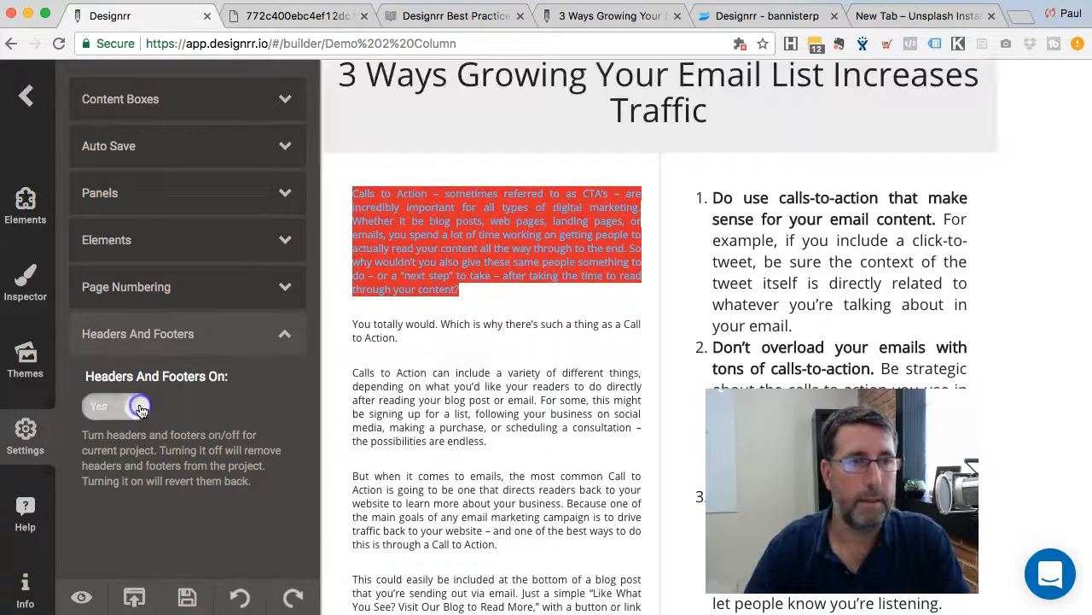
- Turn on page numbering for the project so each page footer carries its number
left_click(230, 295)
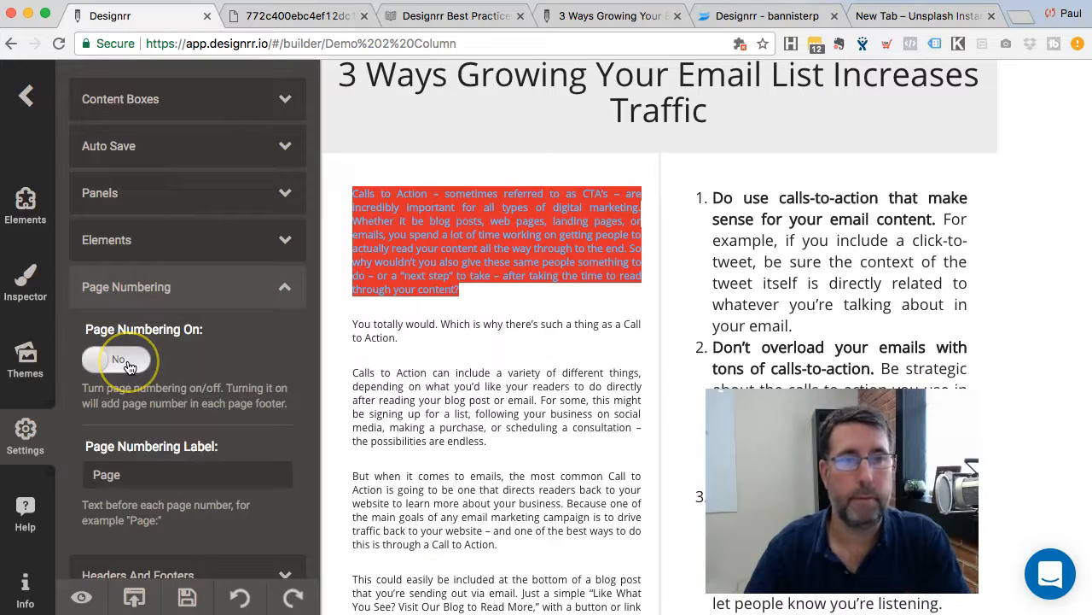
left_click(126, 363)
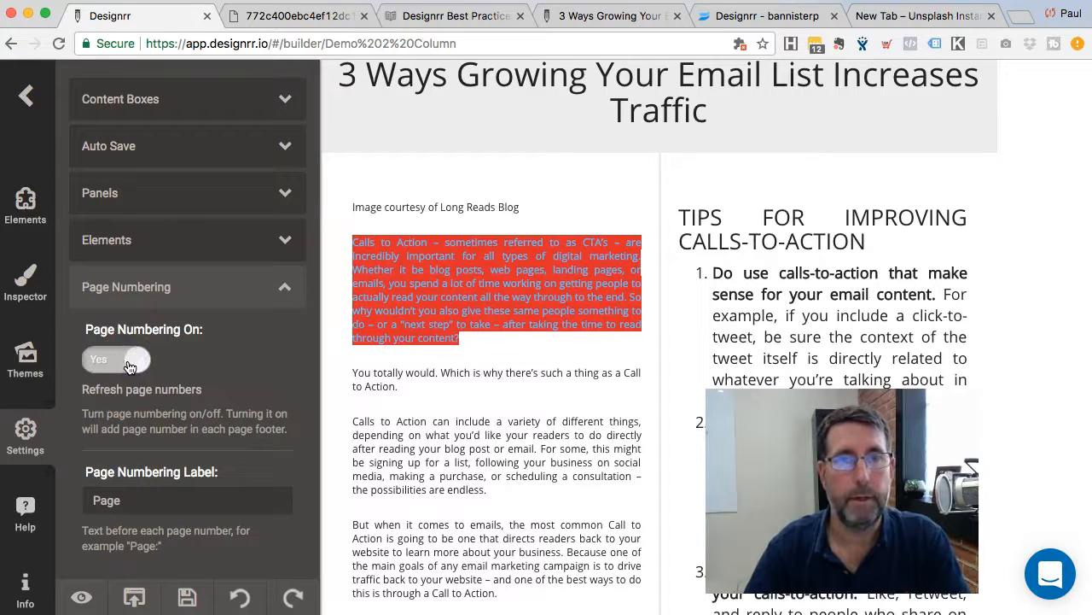
scroll(504, 454, "down", 10)
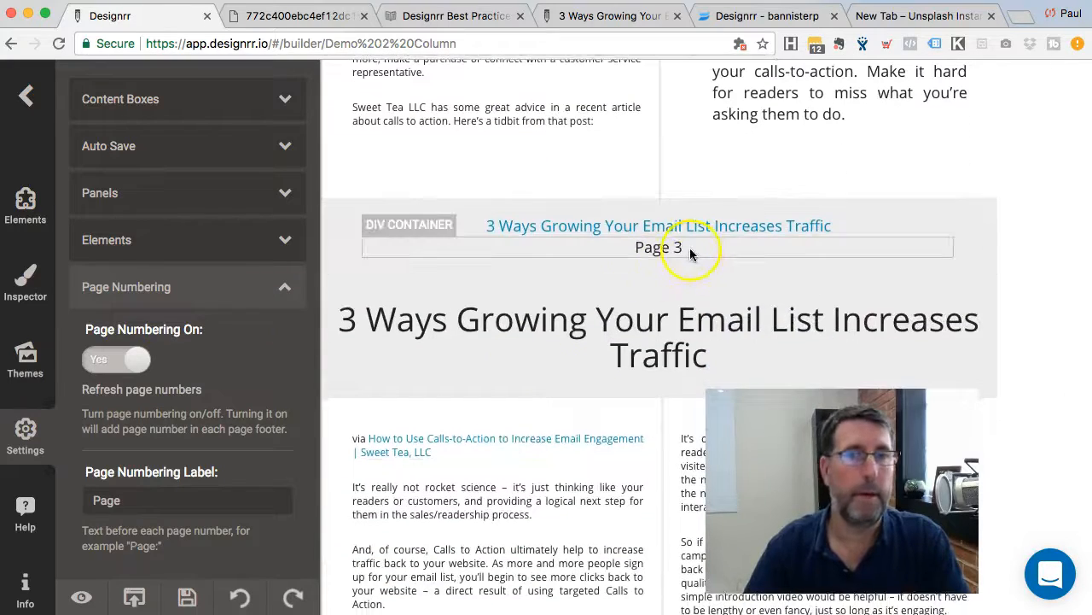
- Right-align the page number container in the footer of page 3
mouse_move(689, 248)
left_mouse_down()
mouse_move(575, 255)
mouse_move(634, 248)
mouse_move(597, 257)
left_mouse_up()
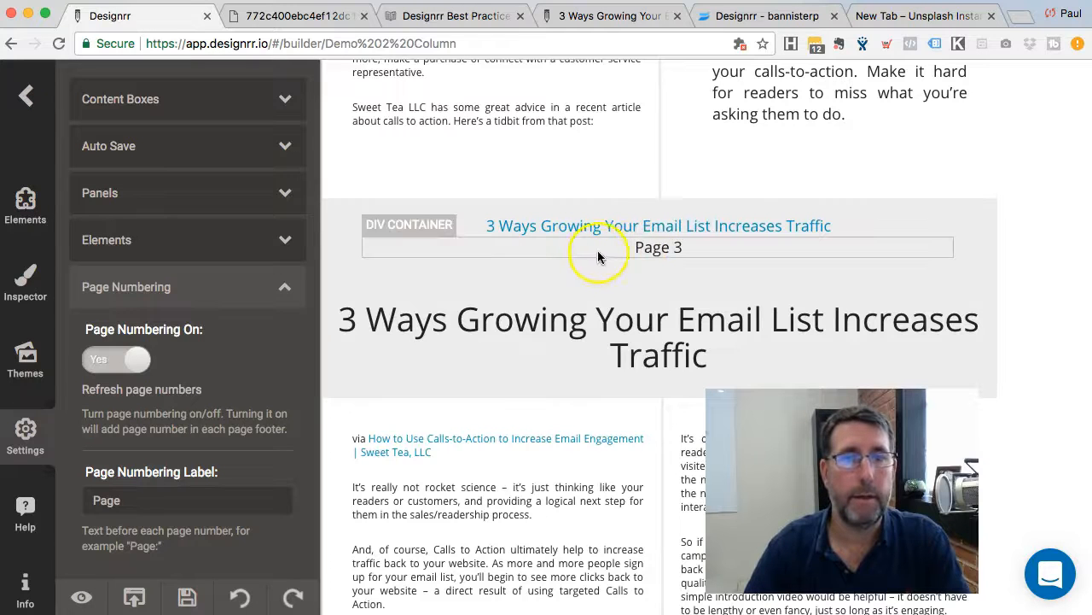
left_click(407, 247)
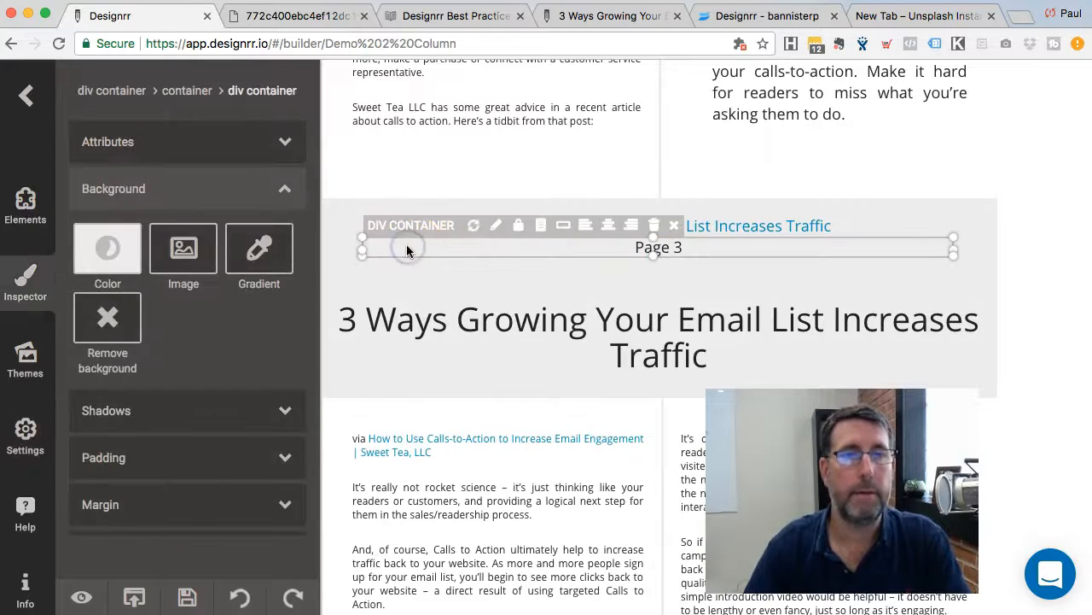
left_click_drag(609, 227, 589, 233)
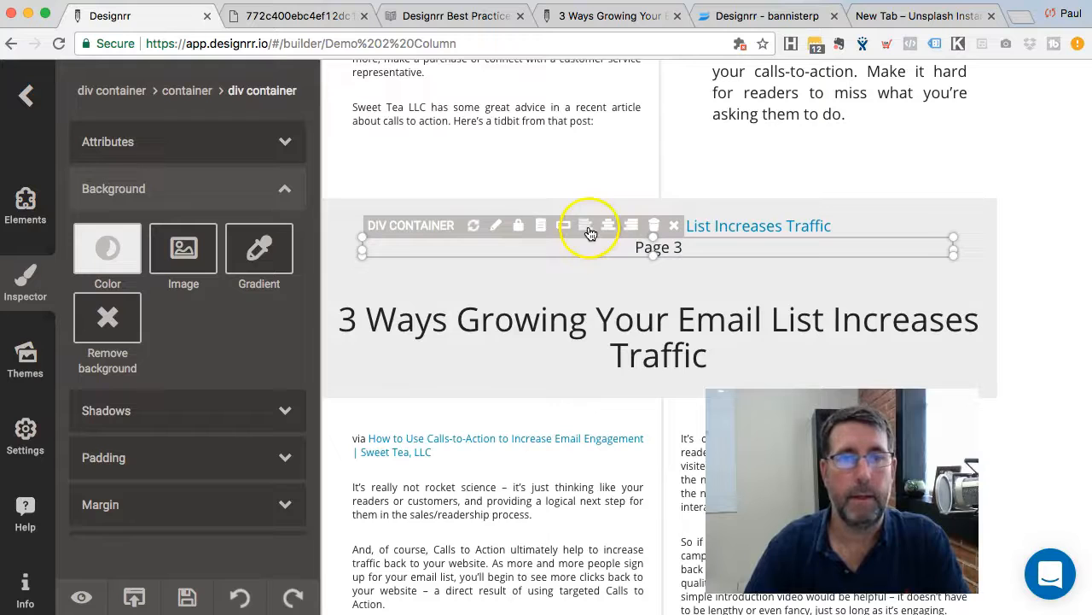
left_click(631, 228)
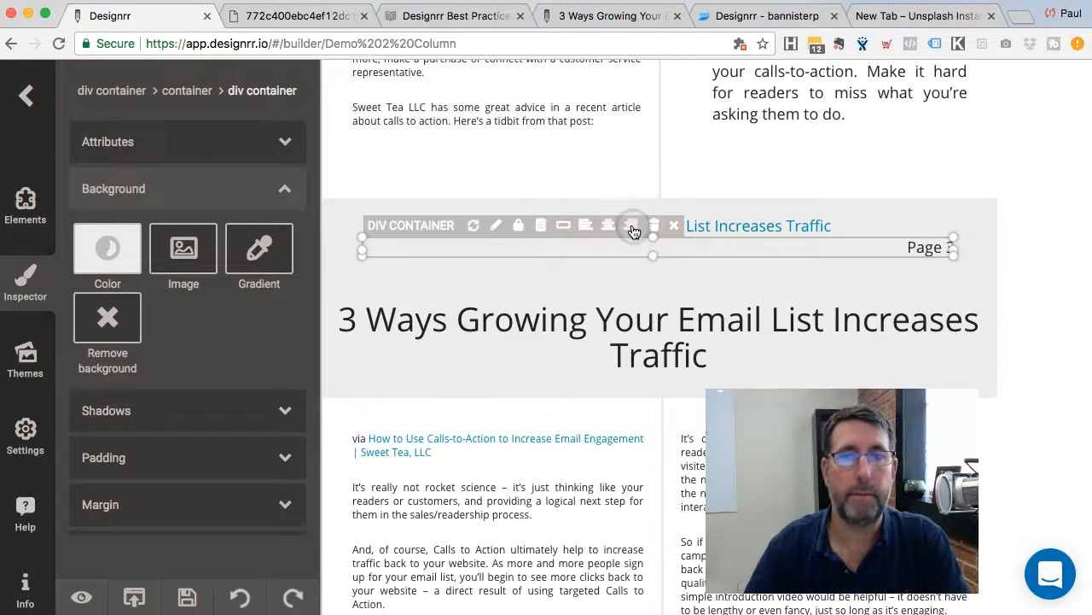
left_click(1010, 199)
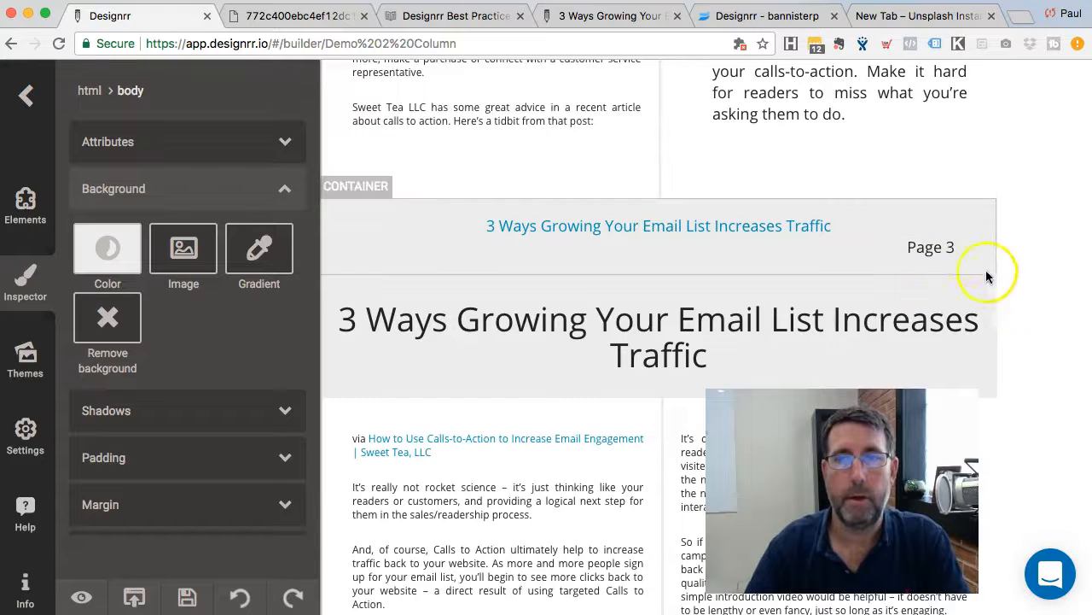
- Check the page number's alignment in the footer of page 4 and review the surrounding pages
scroll(1061, 371, "down", 5)
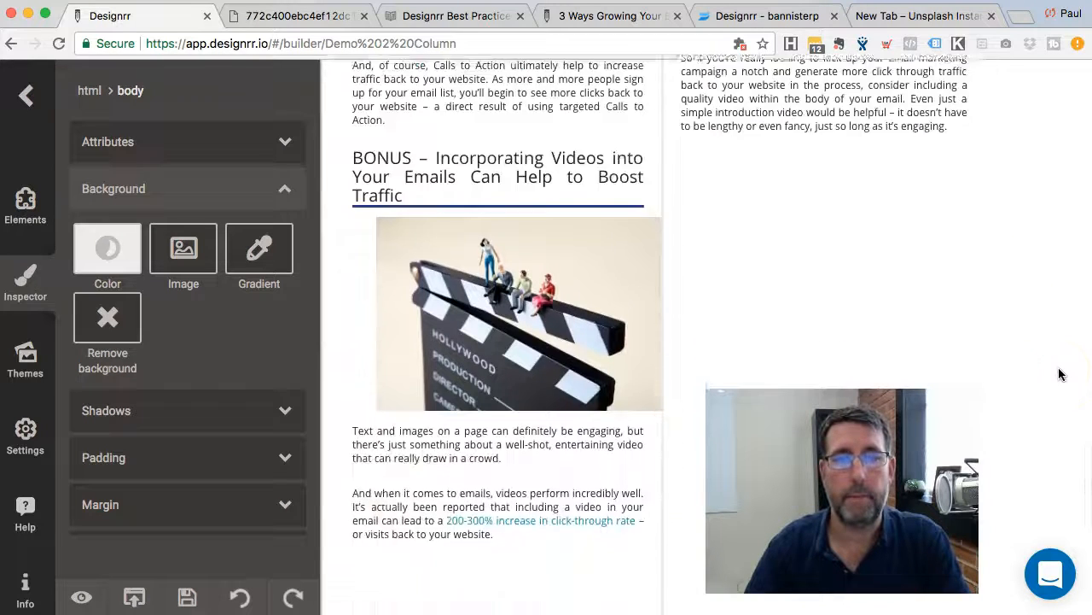
scroll(1058, 373, "down", 7)
left_click(954, 235)
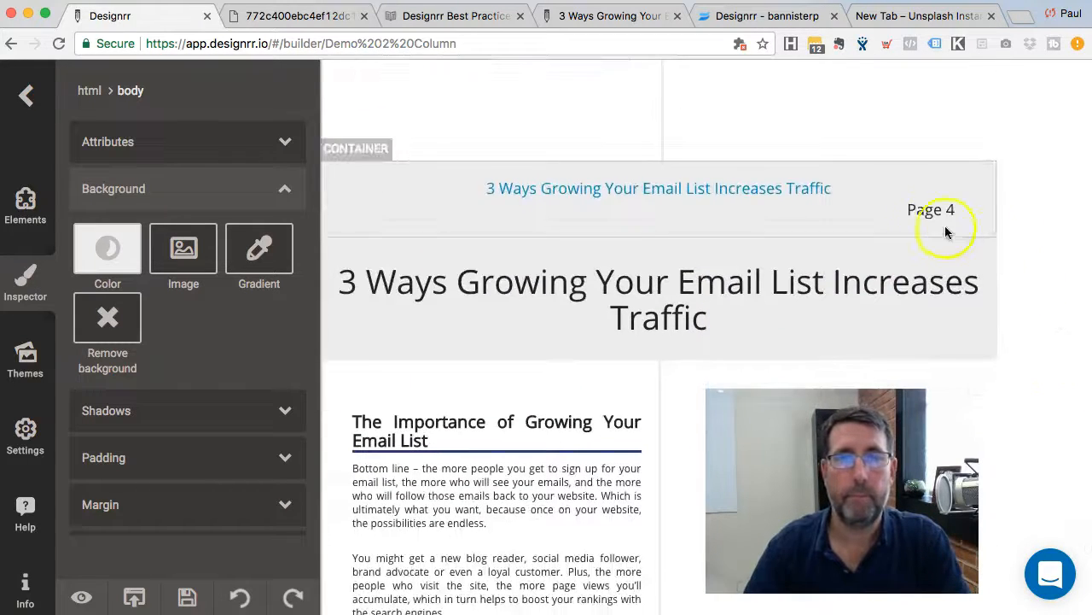
left_click(1028, 346)
scroll(1027, 344, "down", 5)
scroll(1027, 344, "up", 7)
left_click(1028, 303)
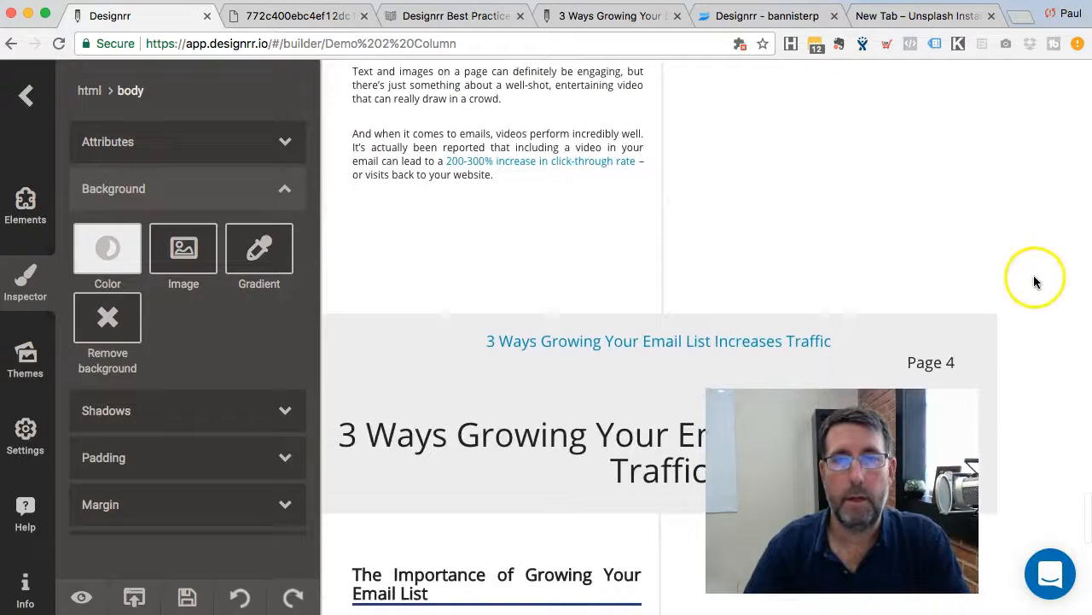
left_click(1038, 227)
scroll(1040, 227, "up", 4)
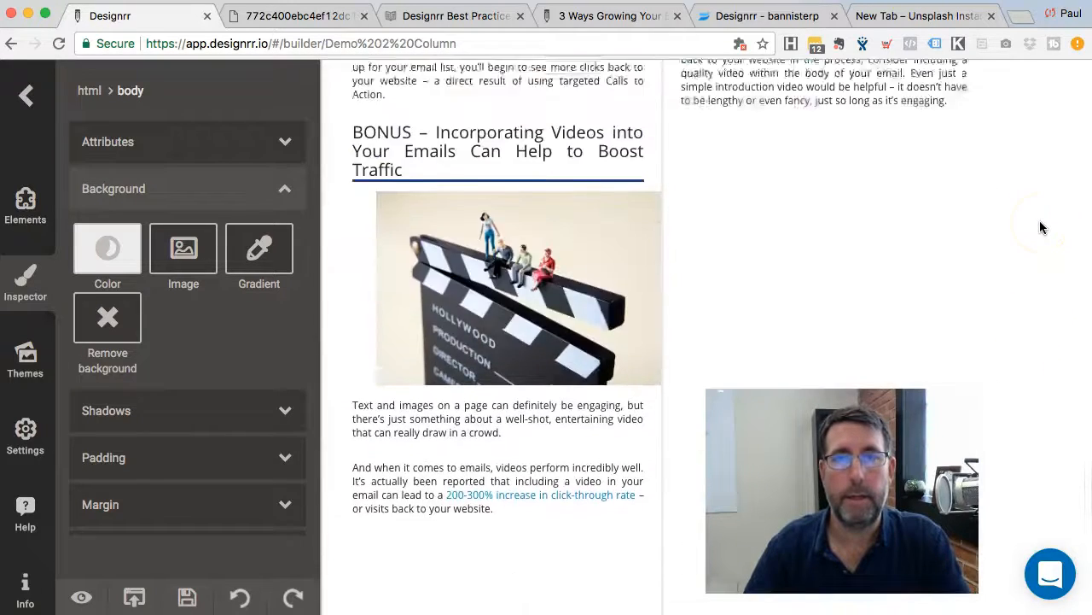
- Set the text size of the "3 Ways Growing Your Email List Increases Traffic" heading in page 4's header to 24
scroll(1039, 227, "up", 6)
scroll(1039, 225, "down", 1)
left_click(741, 253)
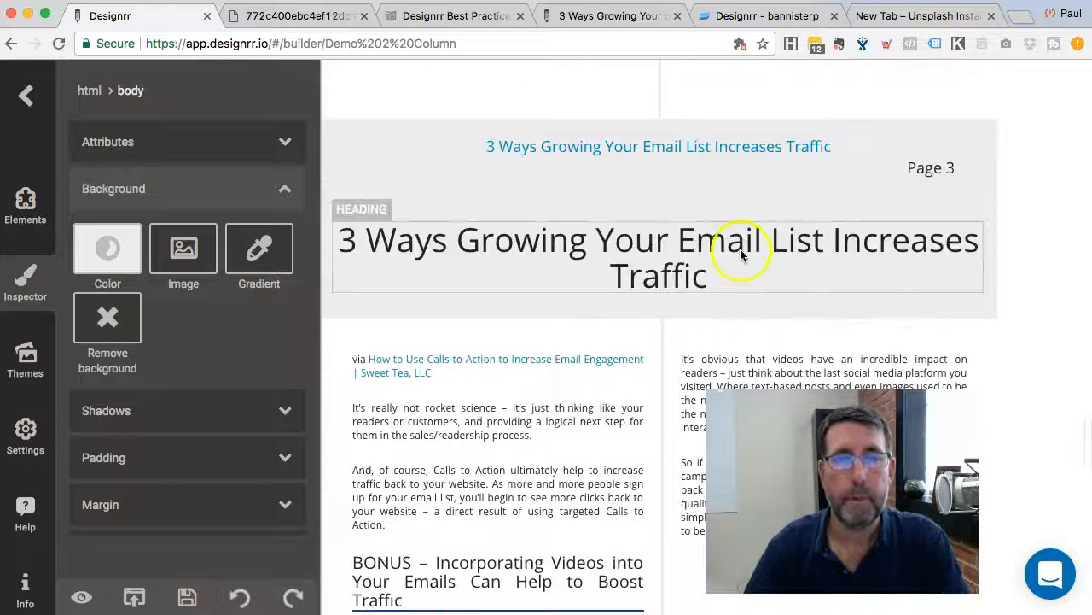
left_click(458, 264)
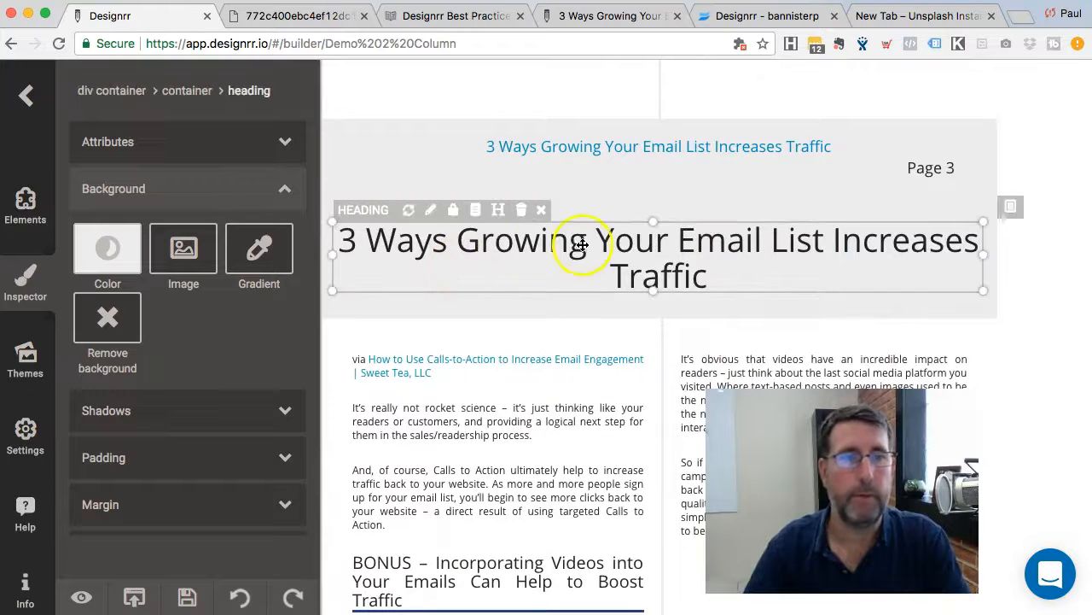
scroll(254, 366, "down", 3)
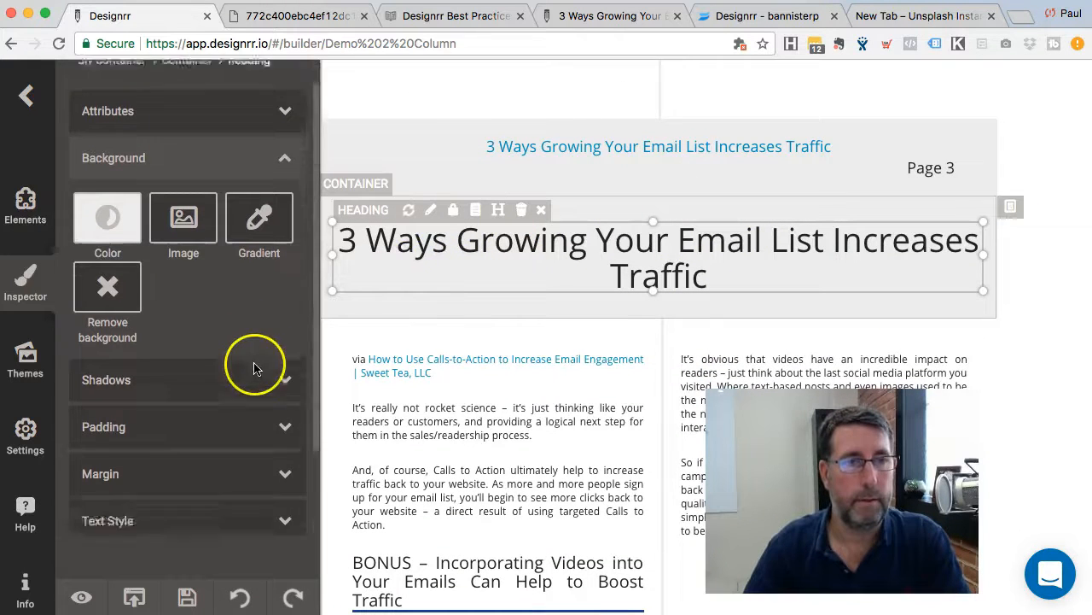
left_click(136, 420)
scroll(137, 420, "down", 3)
left_click(114, 370)
double_click(111, 369)
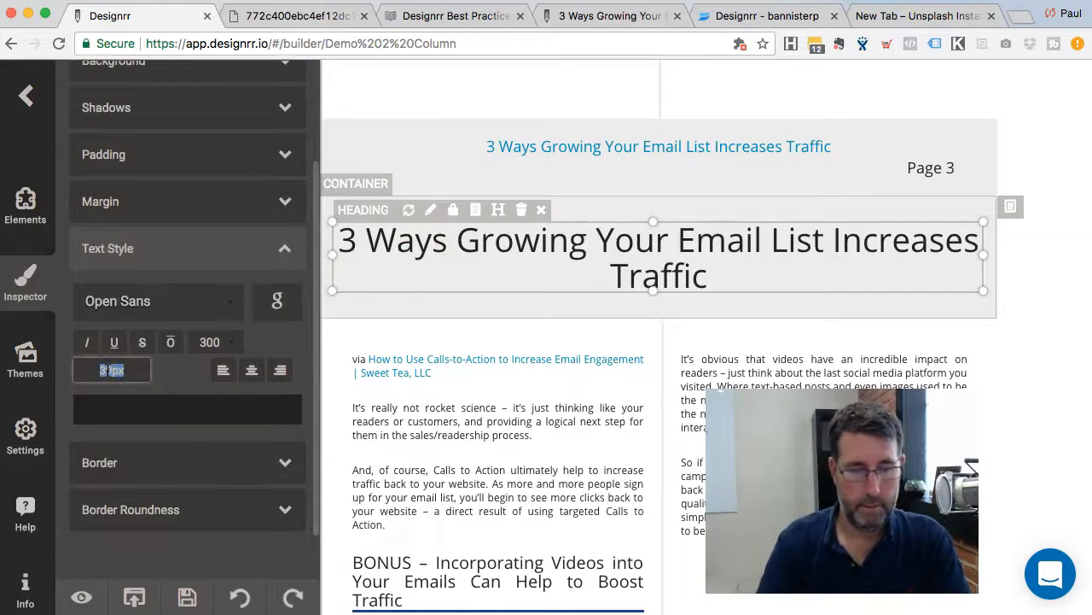
type("24")
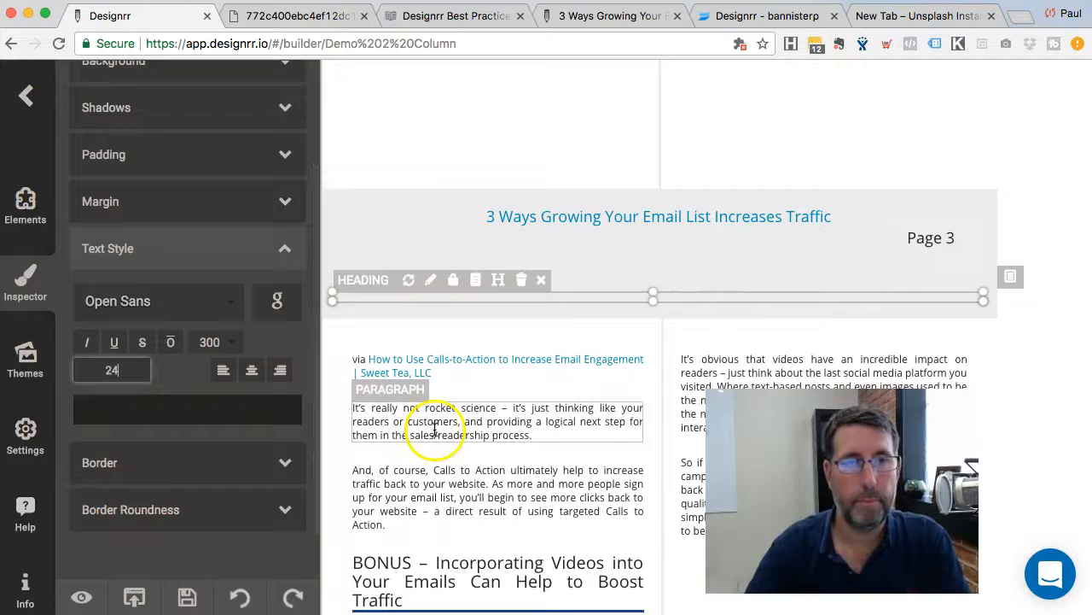
- Set the text size of the header heading "3 Ways Growing Your Email List Increases Traffic" to 30 px
double_click(111, 369)
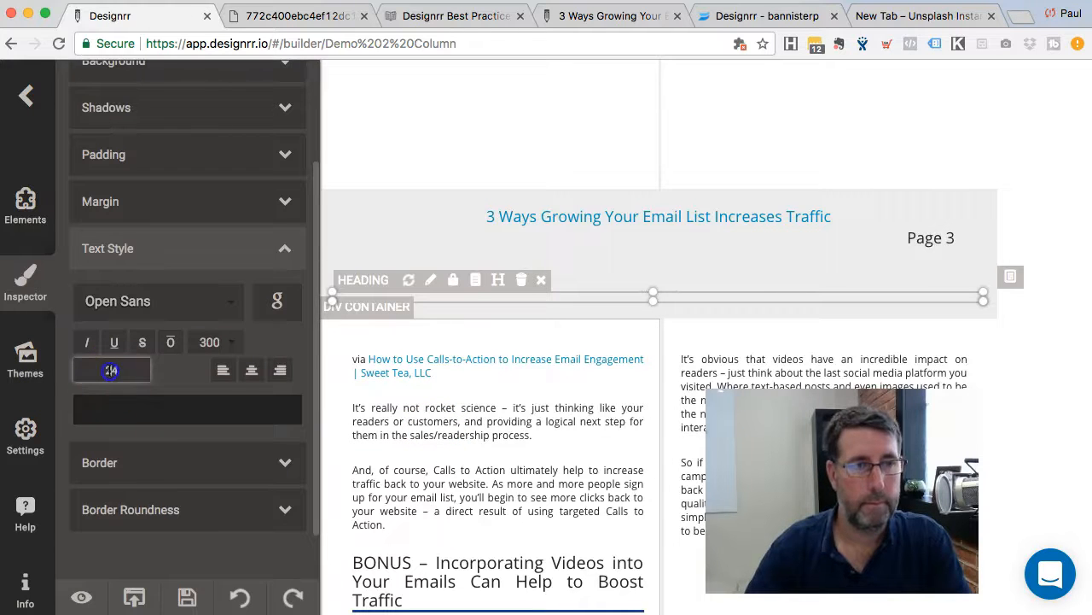
type("30")
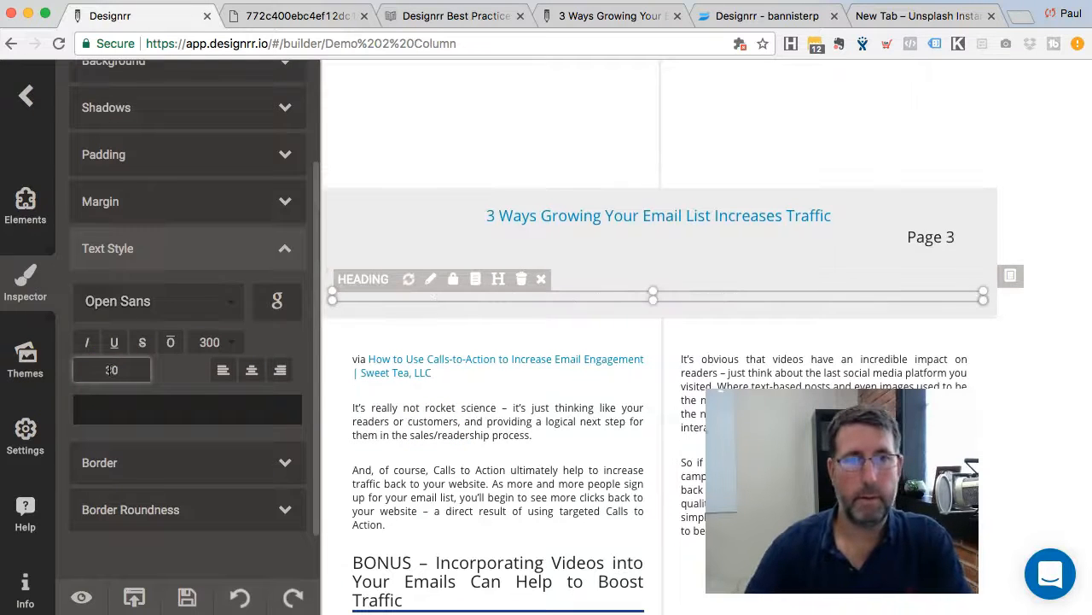
left_click(414, 402)
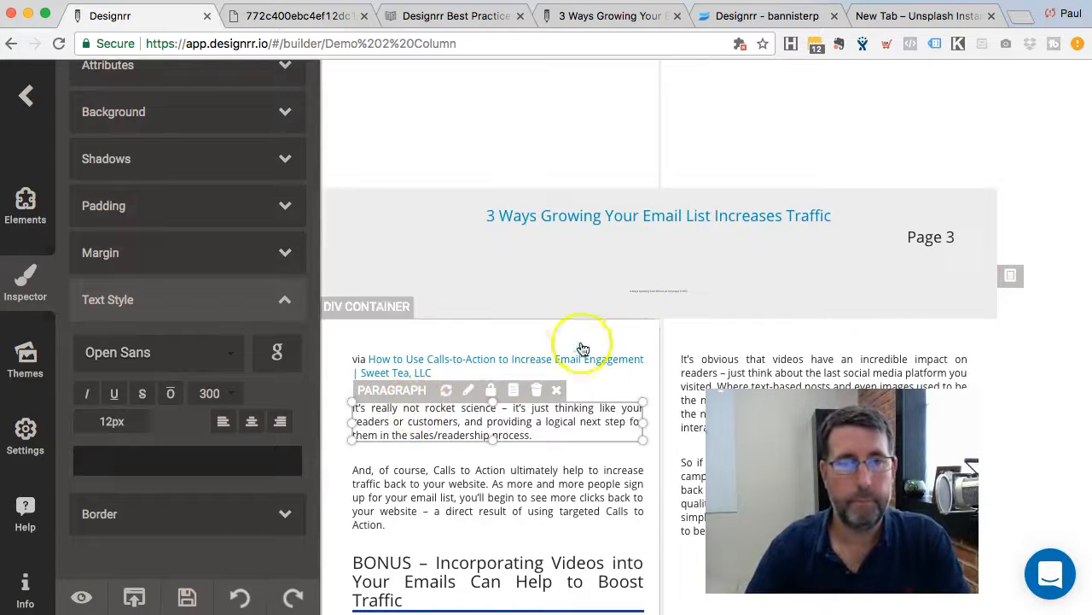
left_click(653, 288)
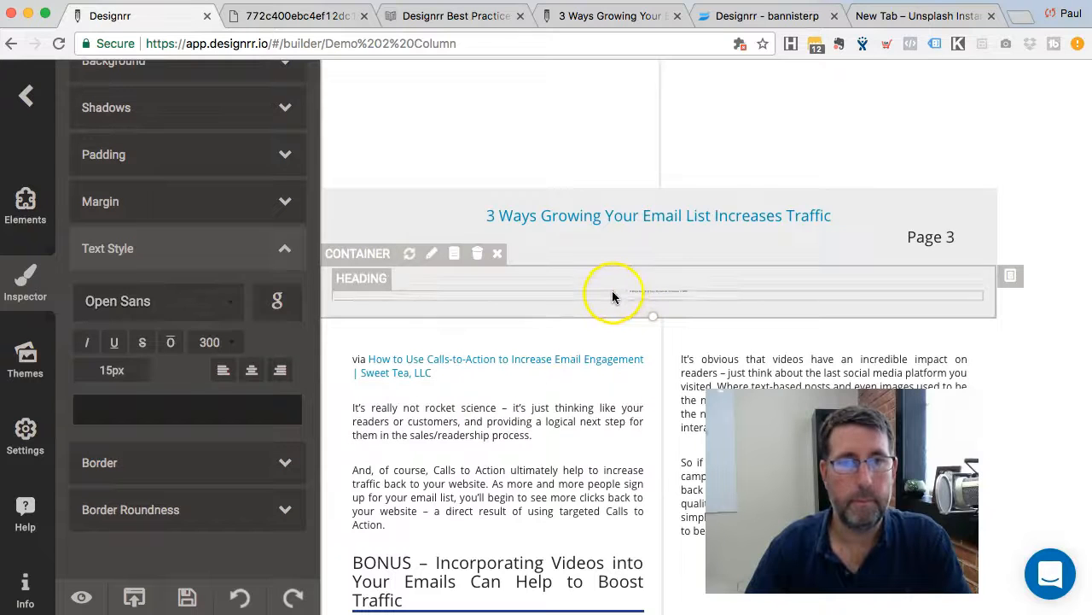
left_click(612, 293)
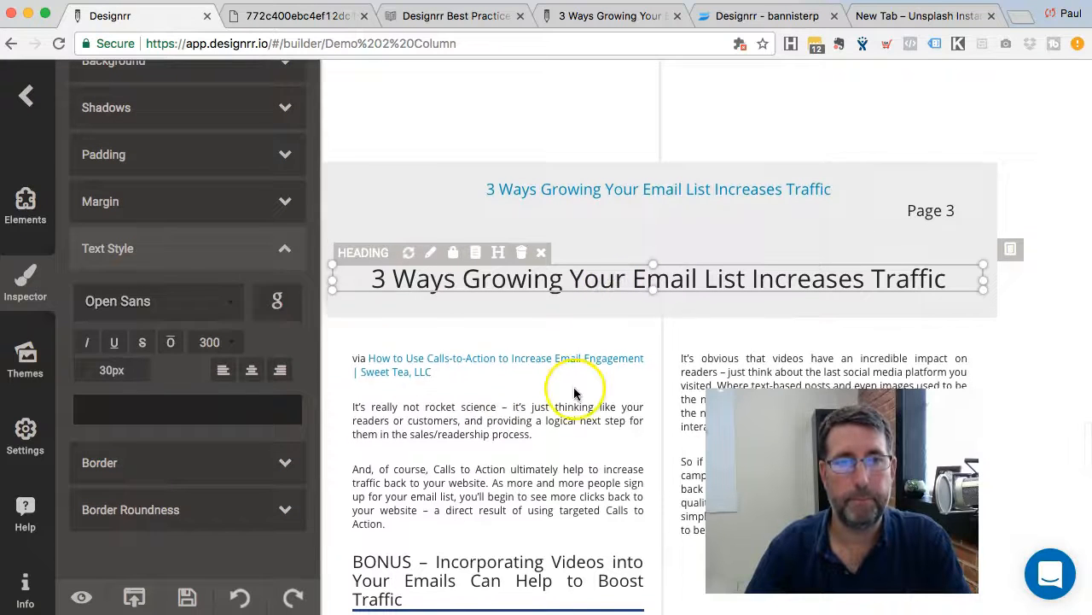
scroll(973, 176, "down", 2)
left_click(1020, 293)
- Review the resized header heading and the two-column text from page 4 back to page 2
scroll(1021, 293, "down", 1)
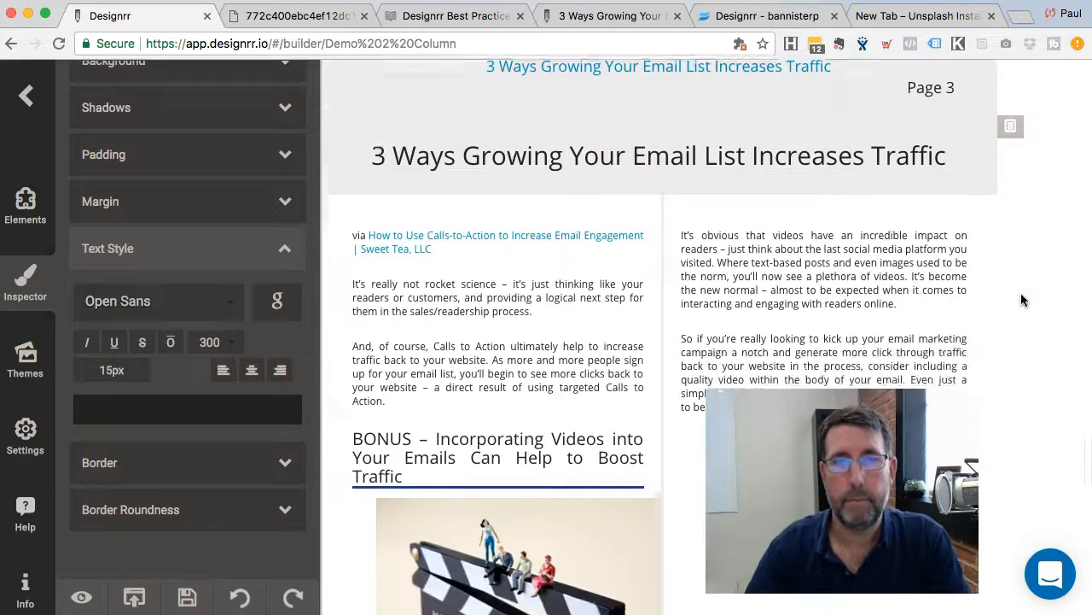
scroll(1021, 292, "down", 3)
scroll(1021, 293, "up", 4)
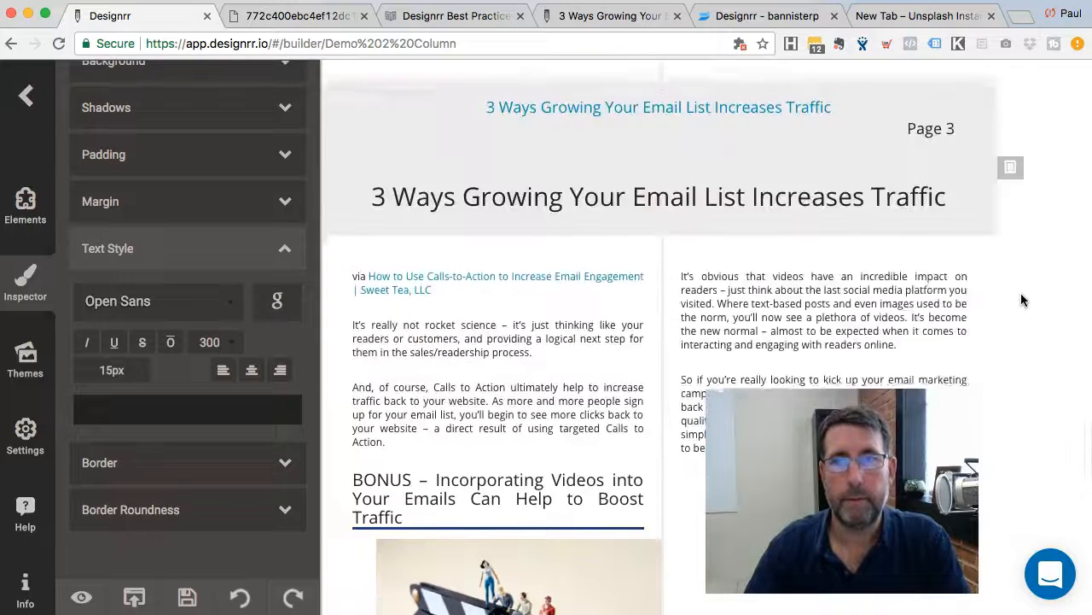
scroll(1020, 292, "up", 3)
left_click(410, 423)
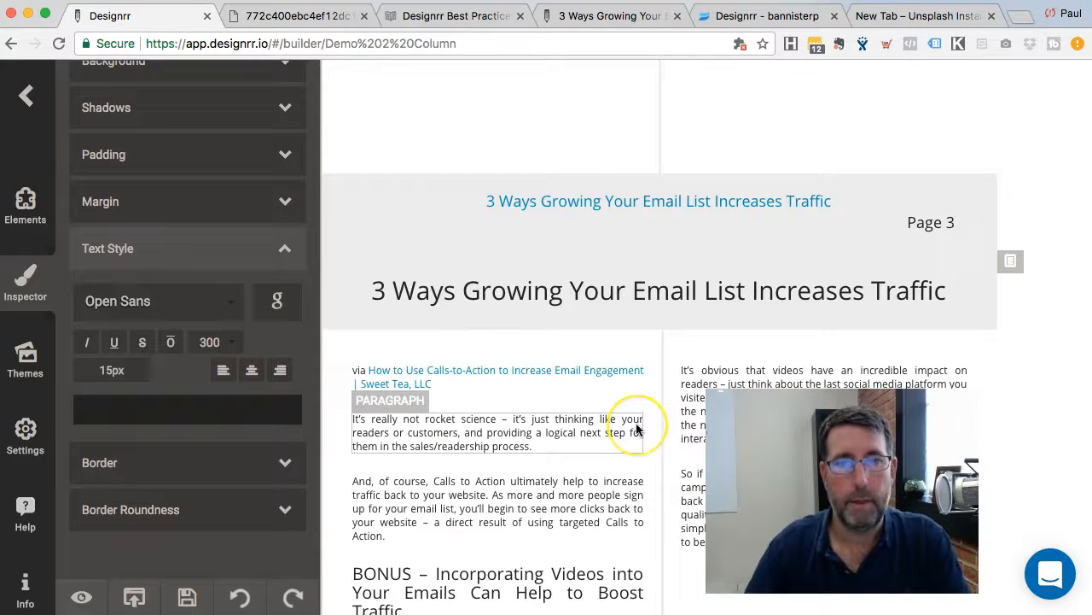
scroll(634, 418, "down", 5)
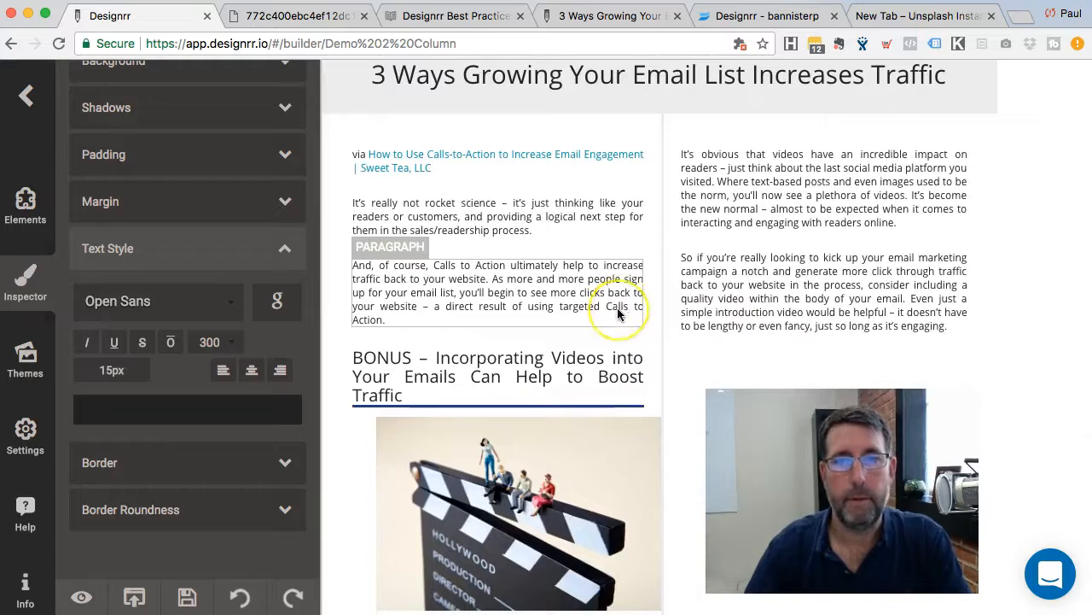
scroll(617, 313, "up", 4)
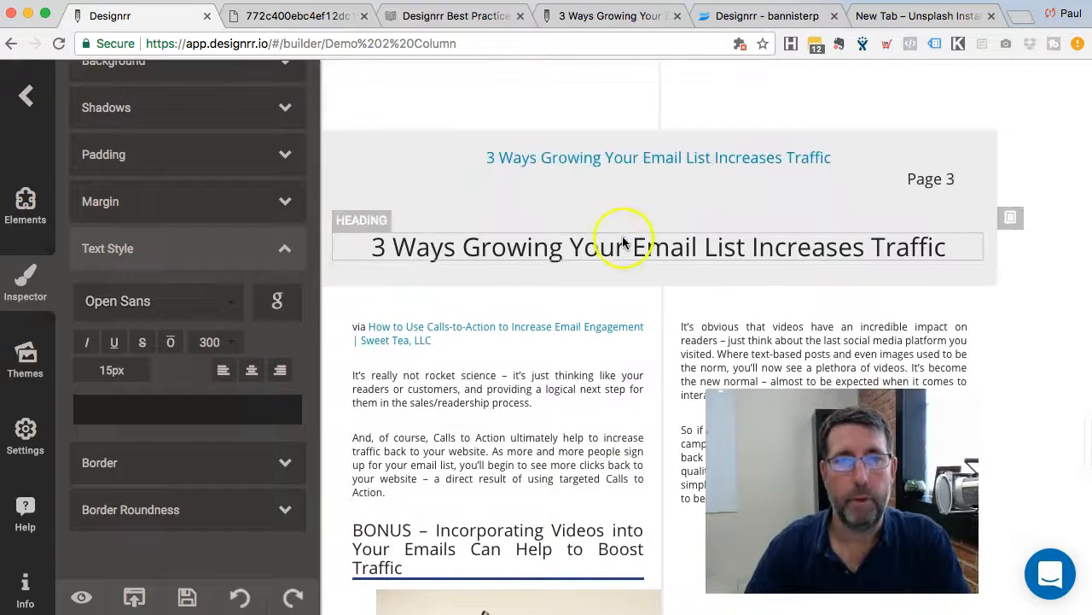
scroll(612, 192, "up", 8)
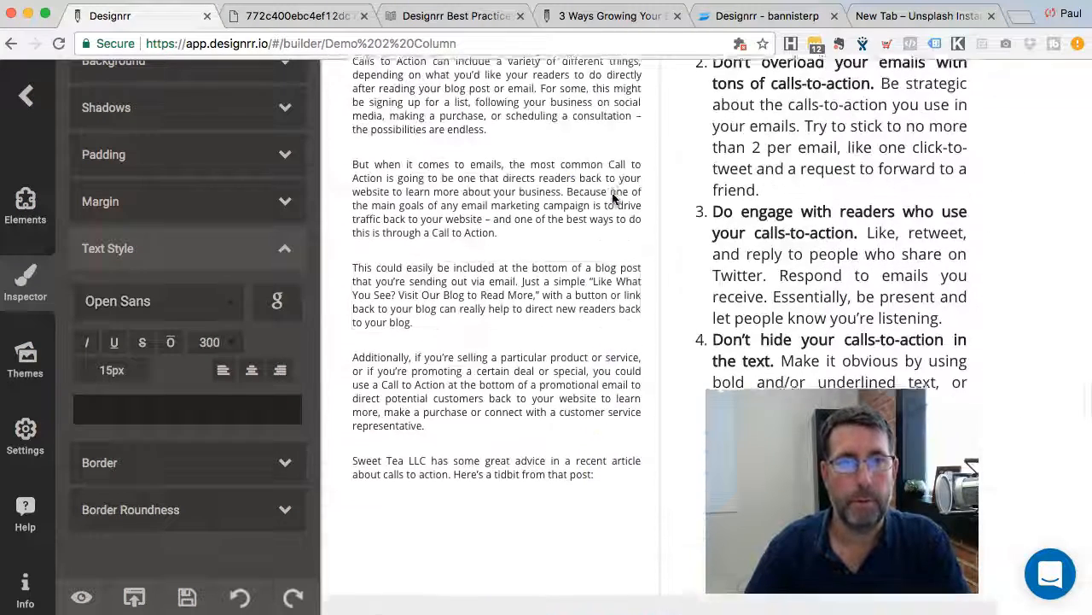
scroll(512, 231, "up", 4)
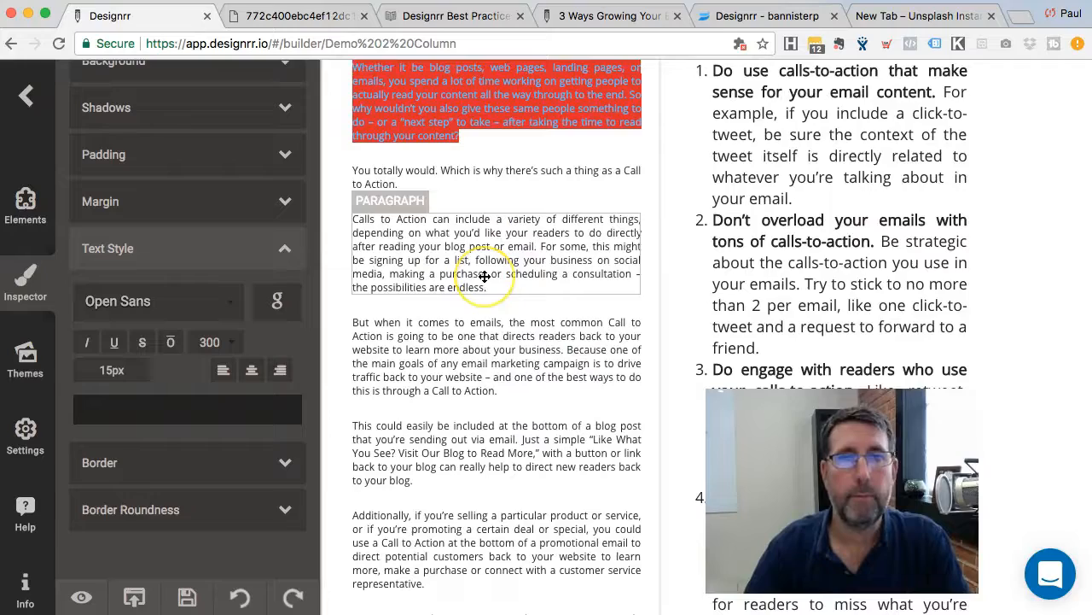
scroll(484, 276, "up", 15)
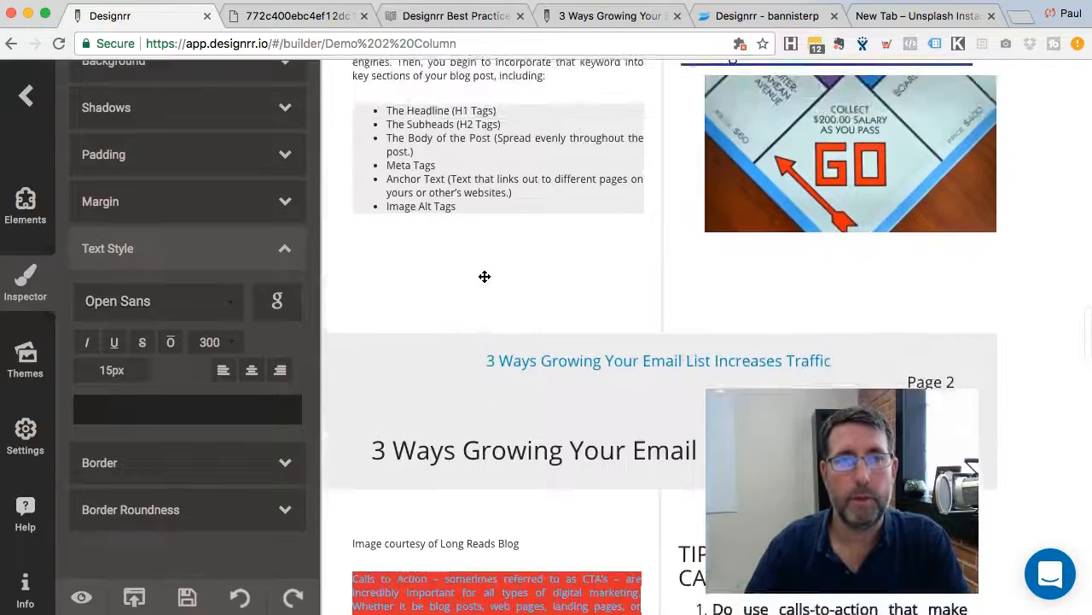
scroll(484, 277, "up", 10)
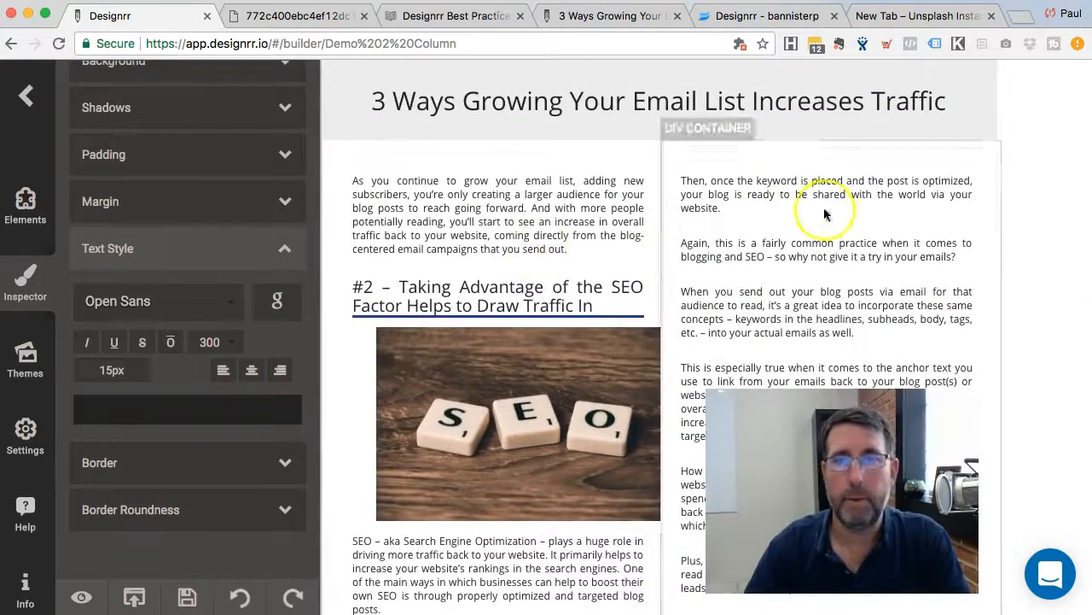
- Set the body paragraphs' text size to 20 px and check how the text reflows on page 2
left_click(465, 205)
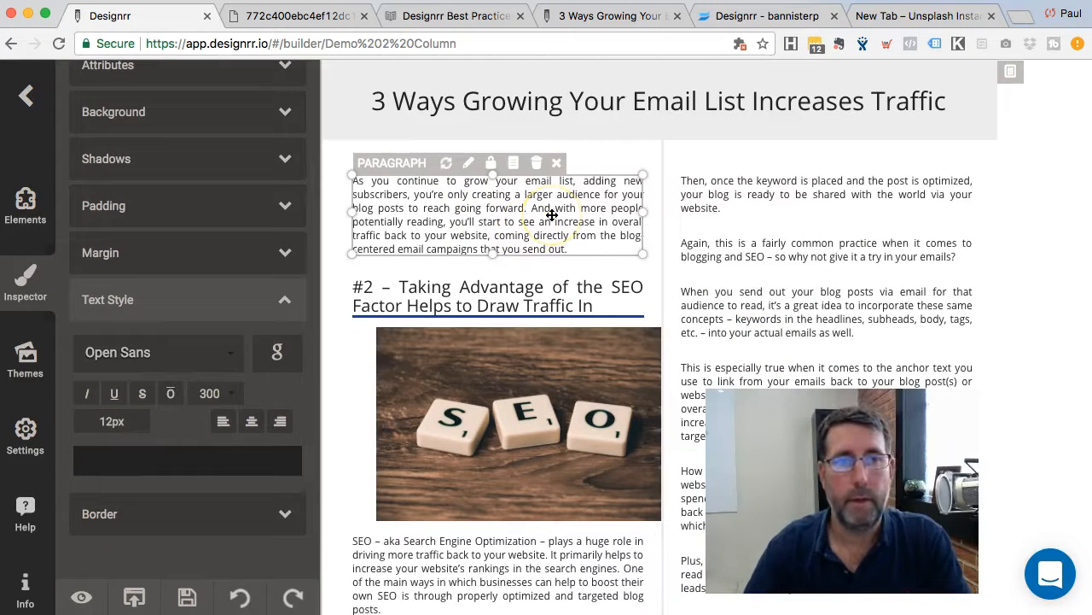
double_click(103, 422)
type("20")
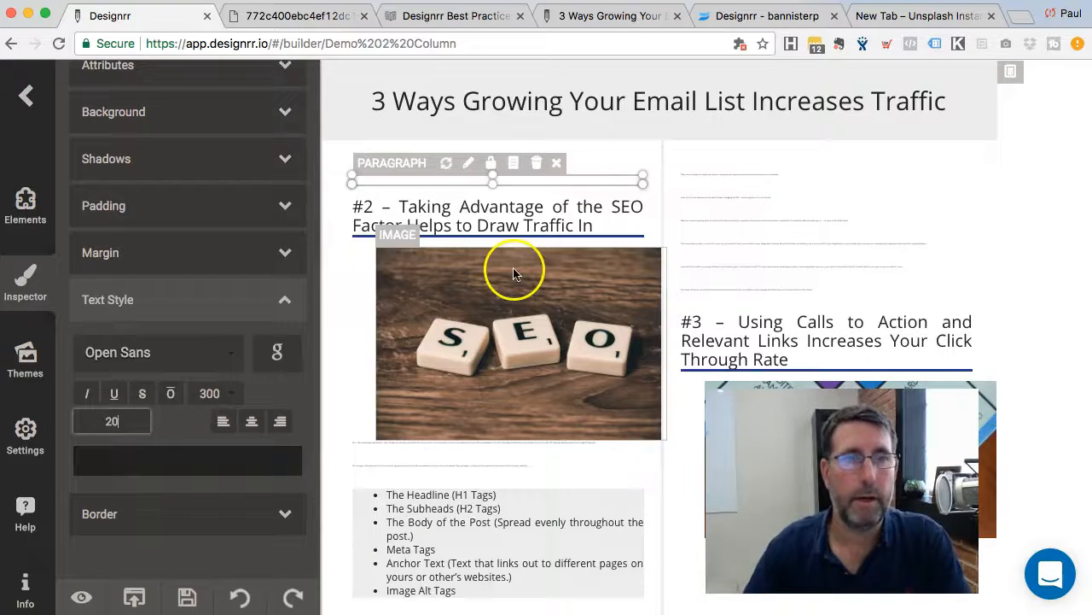
scroll(525, 493, "down", 2)
scroll(525, 494, "down", 3)
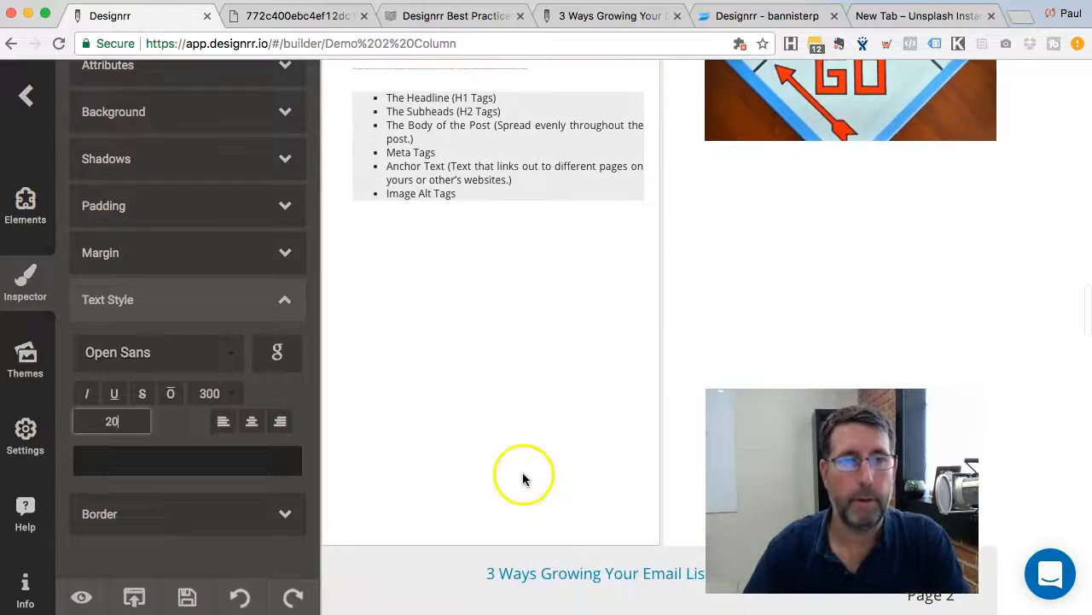
scroll(520, 475, "up", 2)
scroll(857, 173, "up", 3)
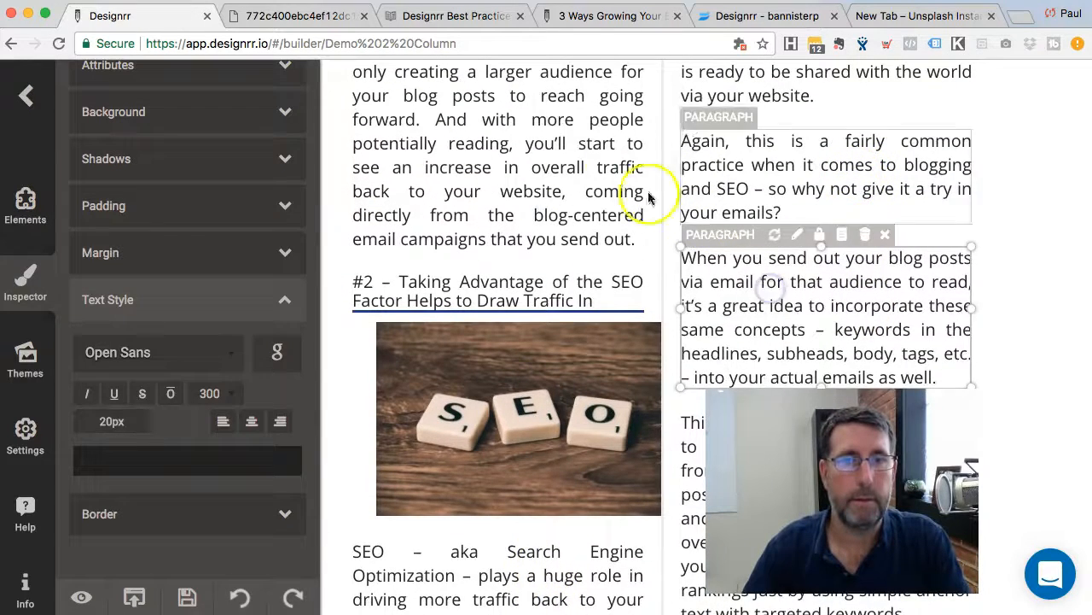
scroll(598, 188, "up", 3)
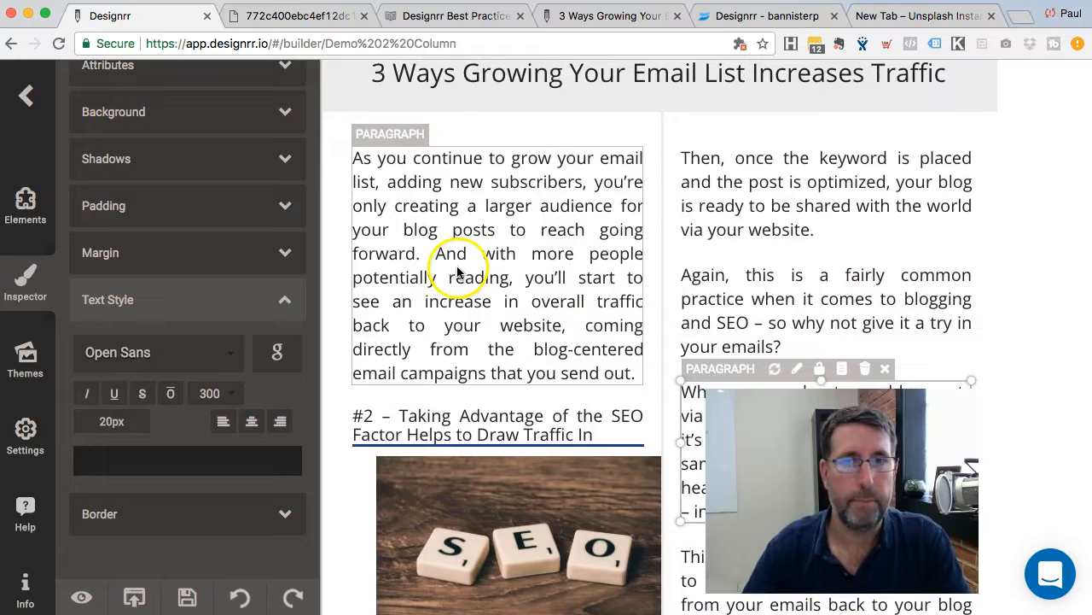
- Set the body paragraphs' text size back to 12 px from the first paragraph on page 2
left_click(523, 245)
left_click(113, 421)
double_click(114, 421)
type("1")
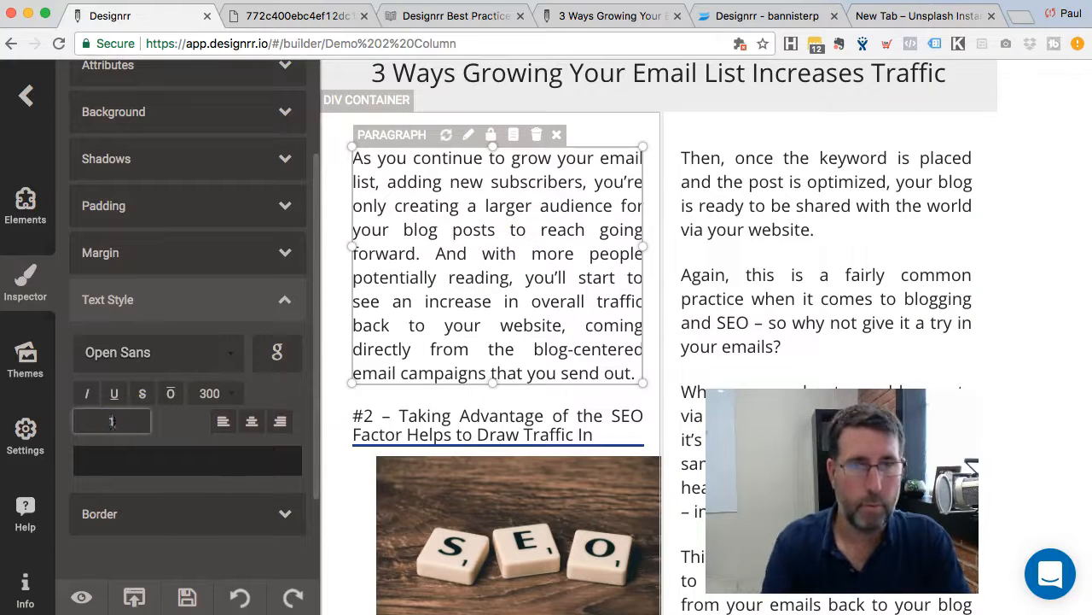
type("2")
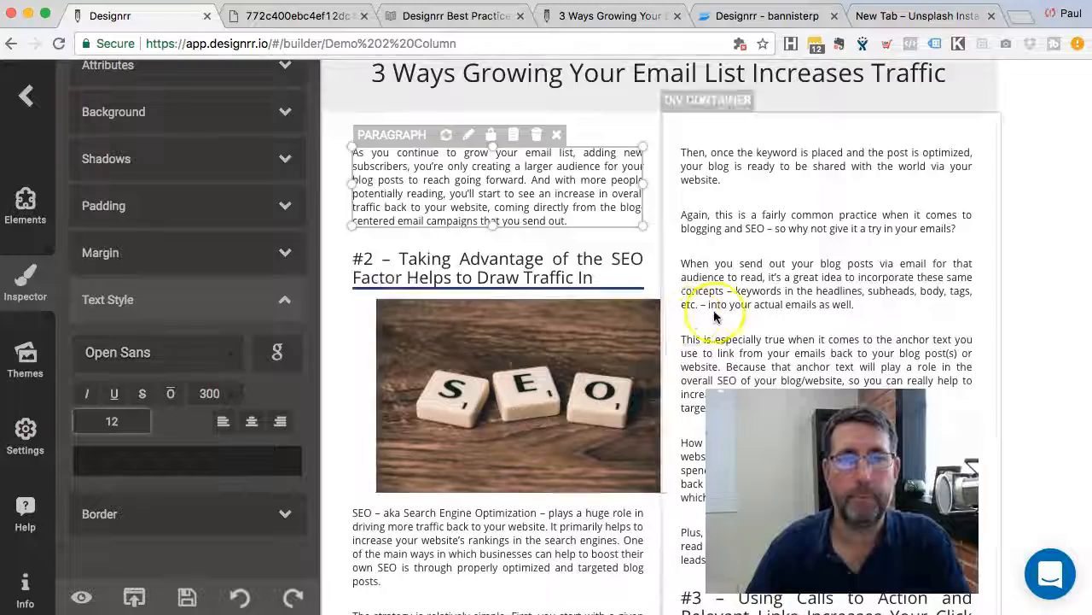
- Bring the heading "TIPS FOR IMPROVING CALLS-TO-ACTION" into page 3's left column, below the "Sweet Tea LLC" paragraph
scroll(715, 308, "down", 10)
scroll(520, 316, "down", 11)
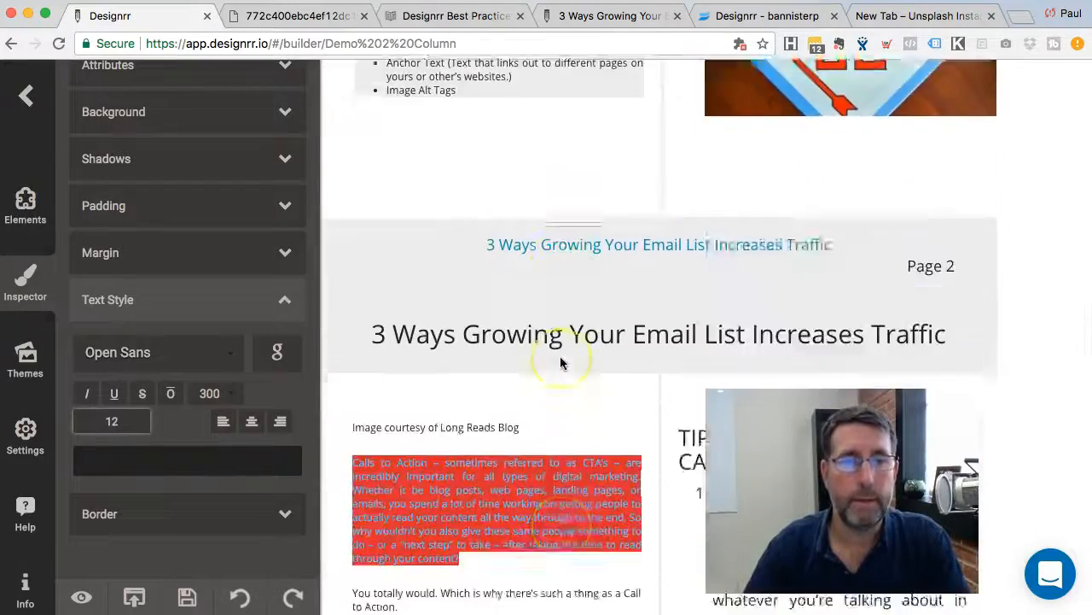
scroll(560, 362, "down", 3)
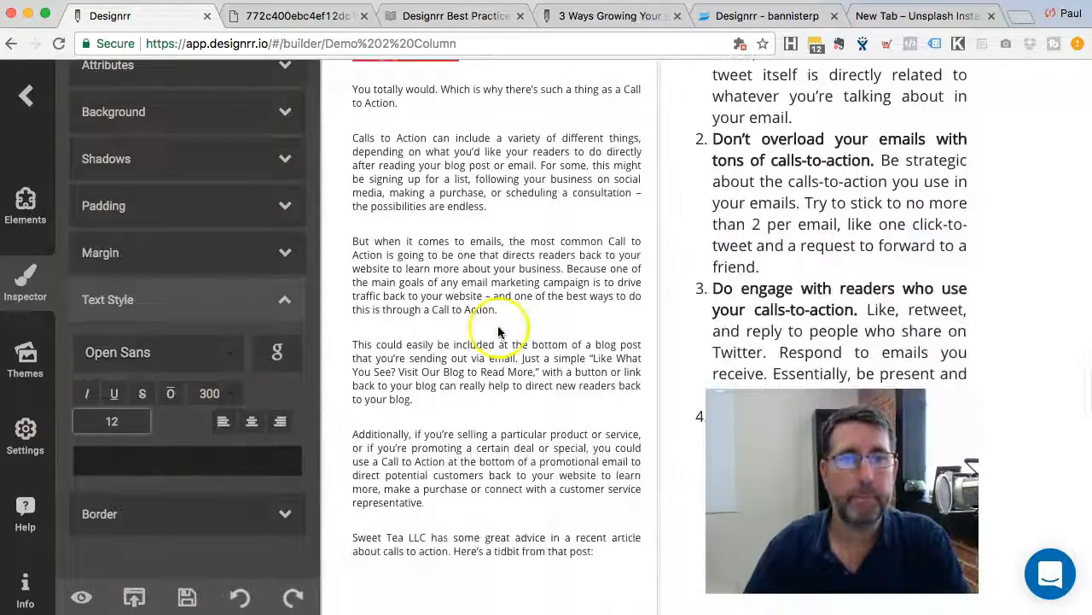
scroll(500, 439, "down", 3)
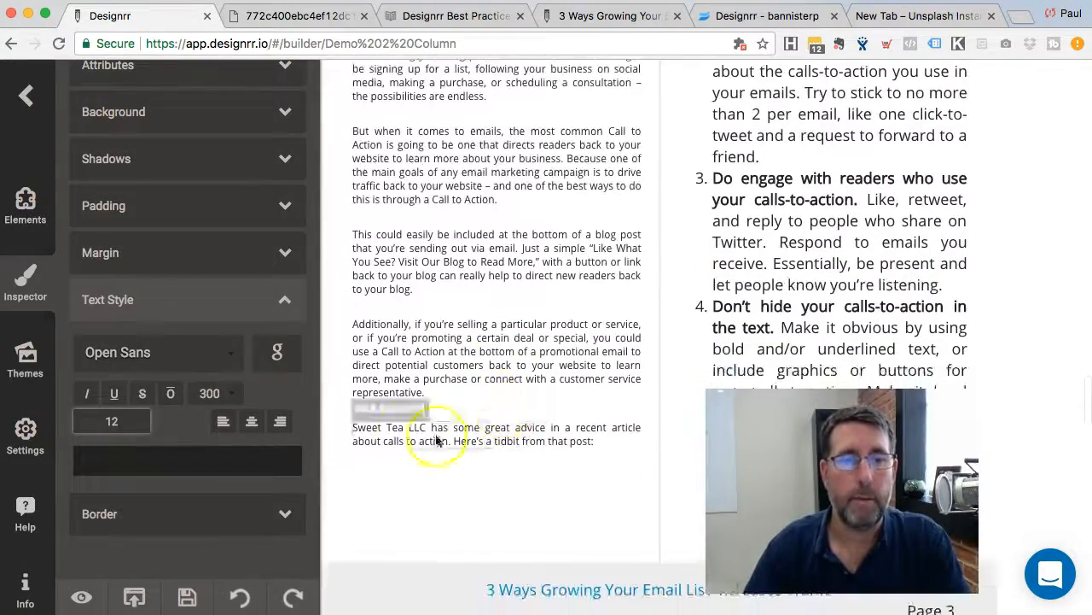
left_click(480, 439)
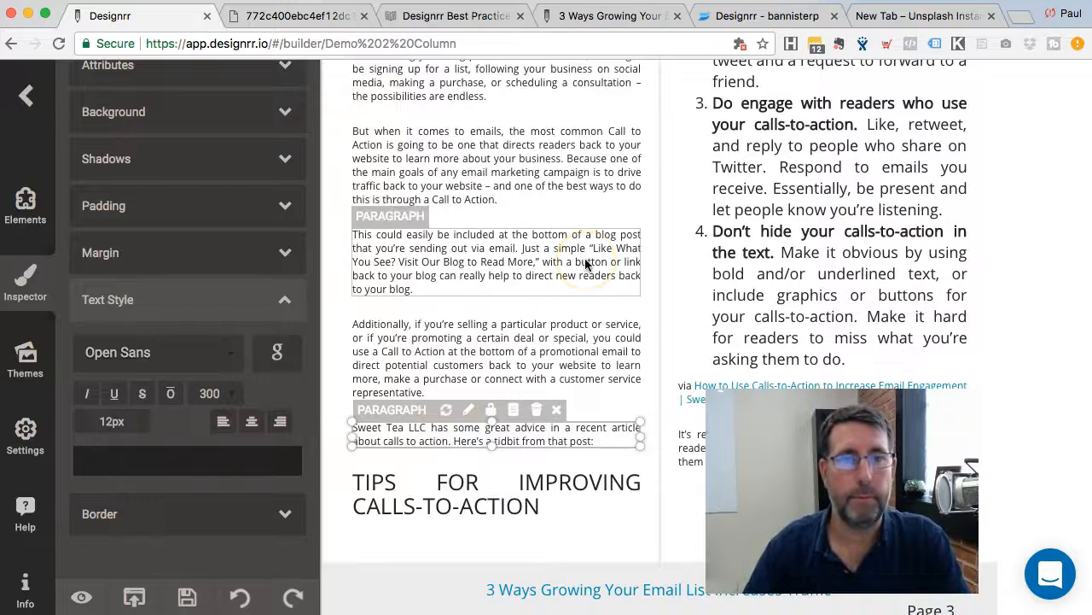
- Set the text size of the whole numbered calls-to-action list in page 3's right column to 12 px
scroll(768, 239, "up", 10)
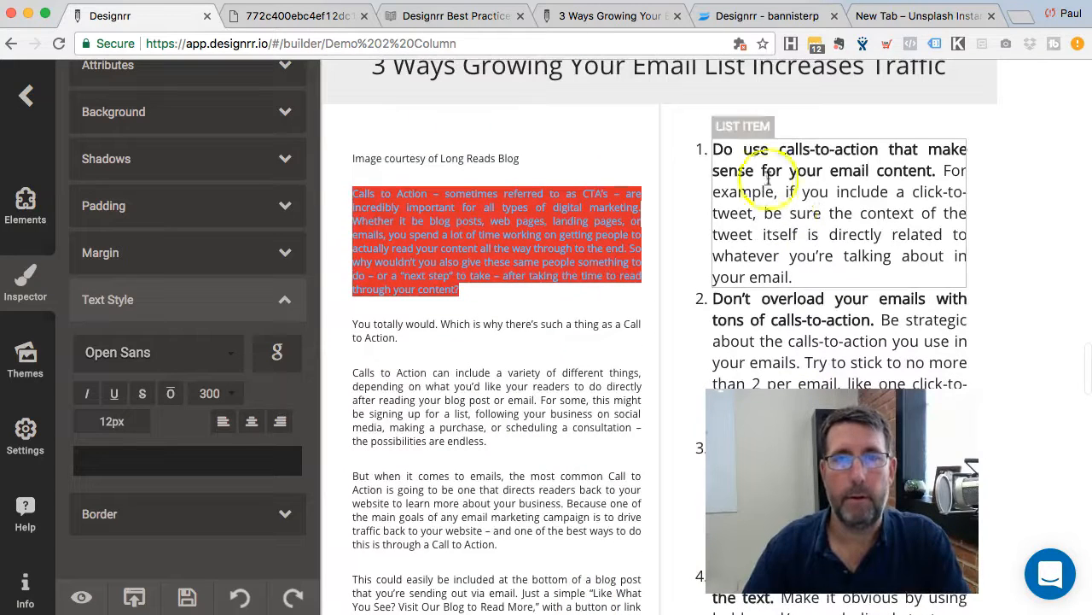
left_click(761, 222)
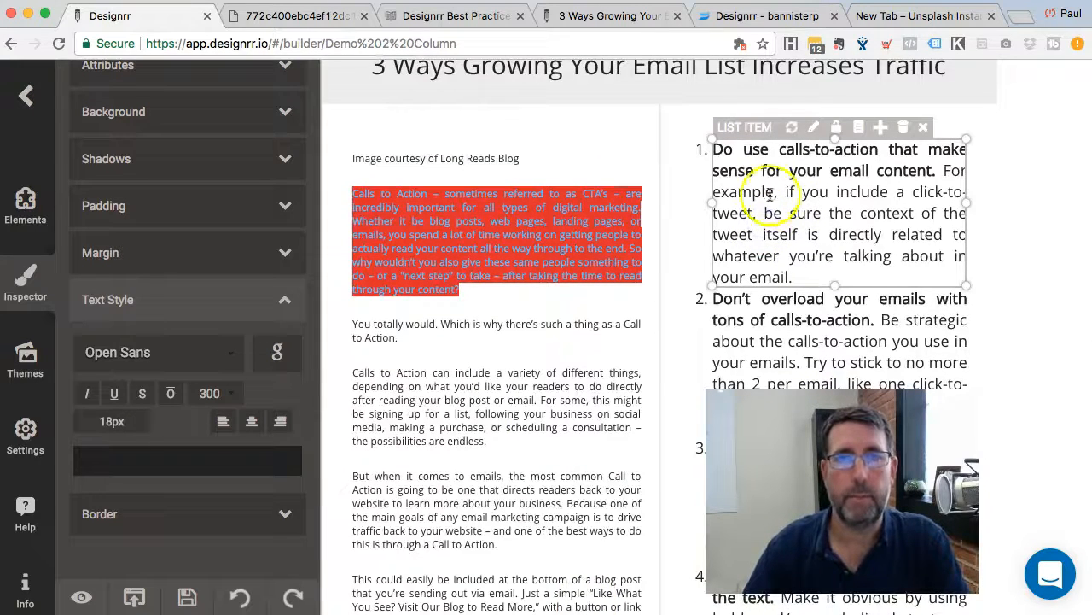
left_click(699, 184)
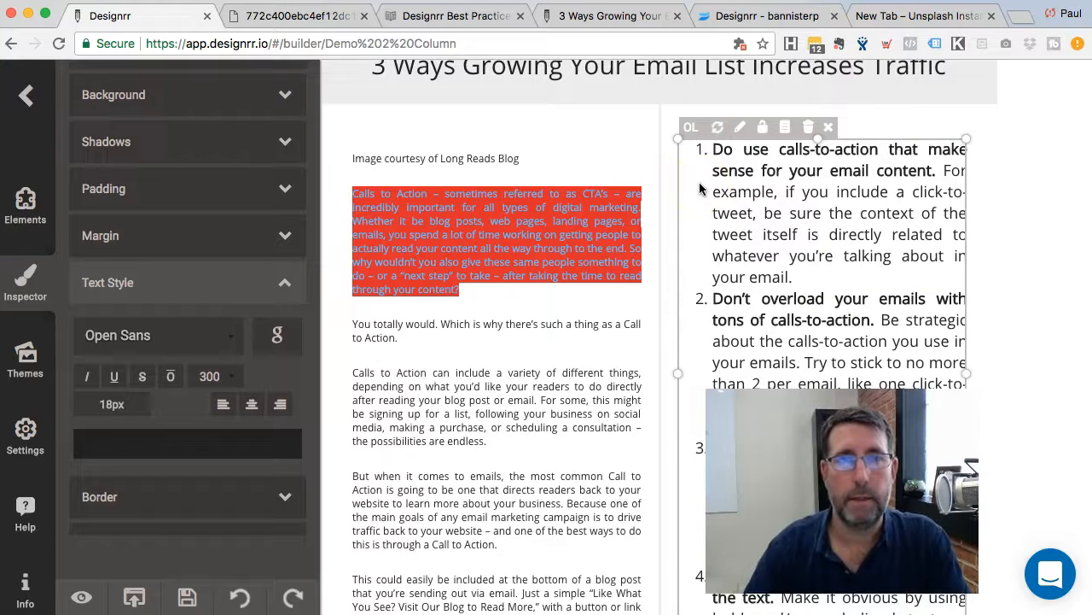
left_click(101, 405)
type("12")
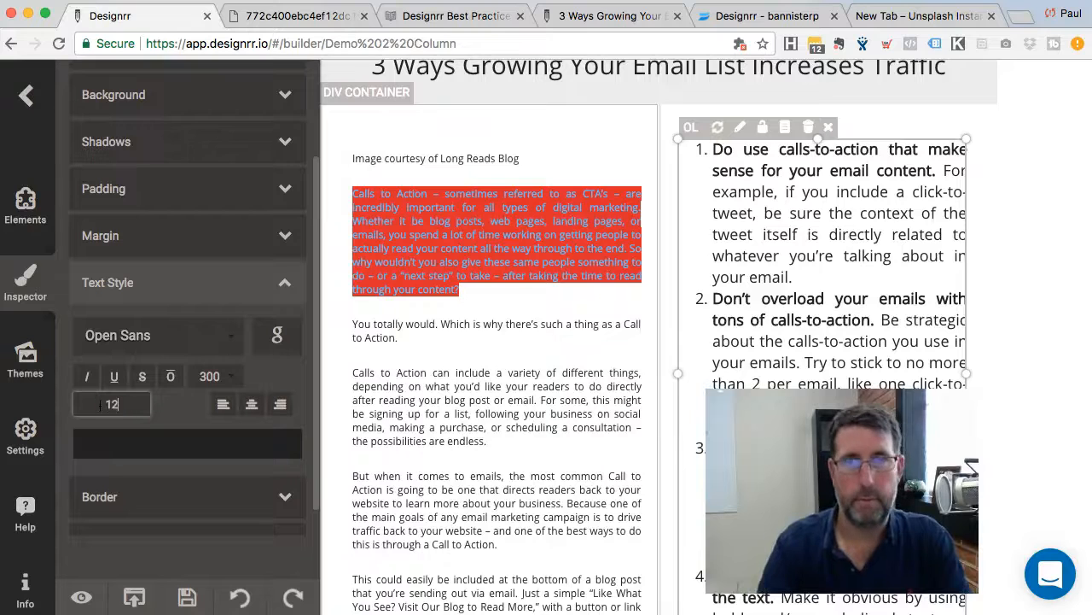
key("Return")
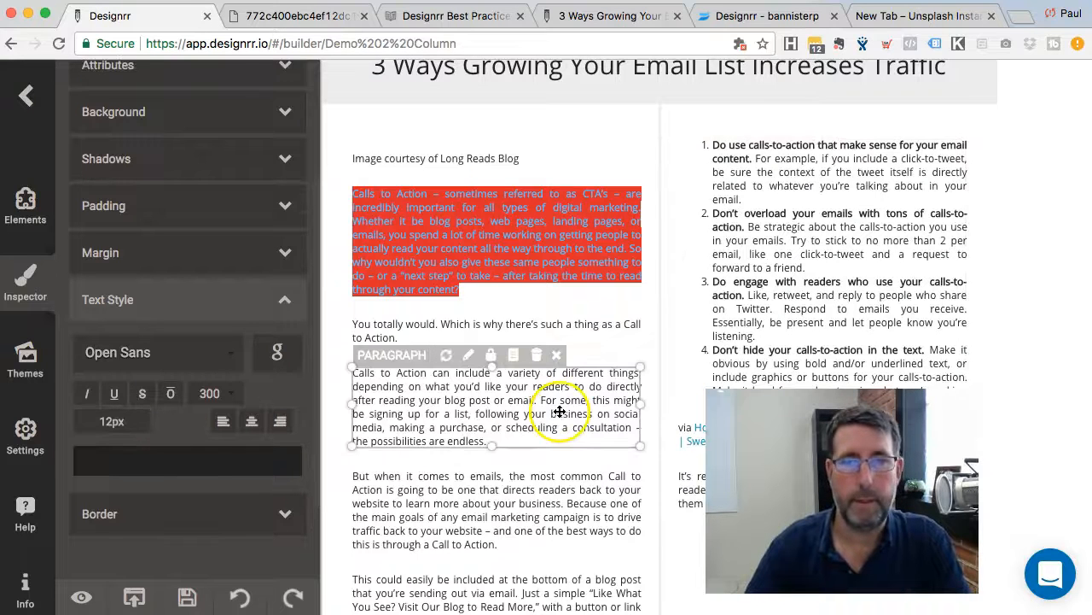
- Reflow page 3's right column so the "And, of course" paragraph, the BONUS heading and the clapperboard image follow the "It's really not rocket science" paragraph
left_click(1015, 303)
scroll(1015, 301, "down", 4)
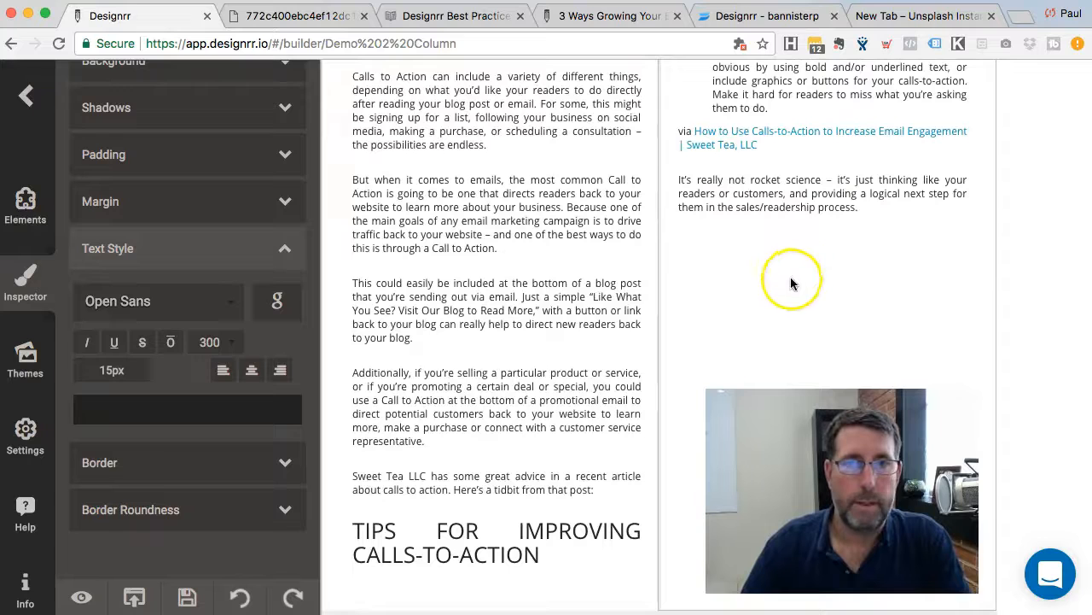
left_click(822, 210)
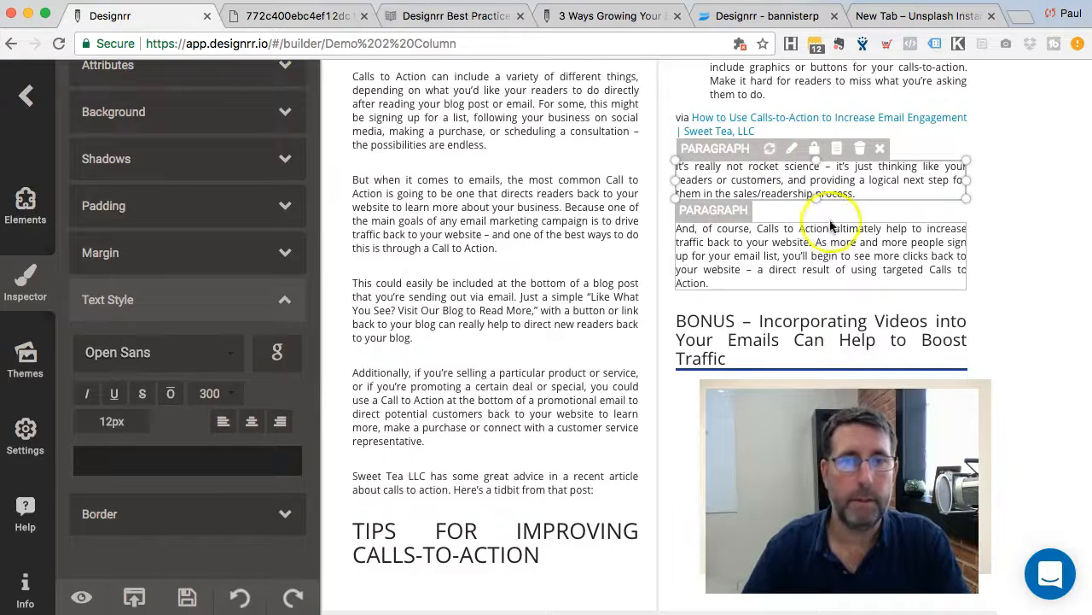
left_click(943, 293)
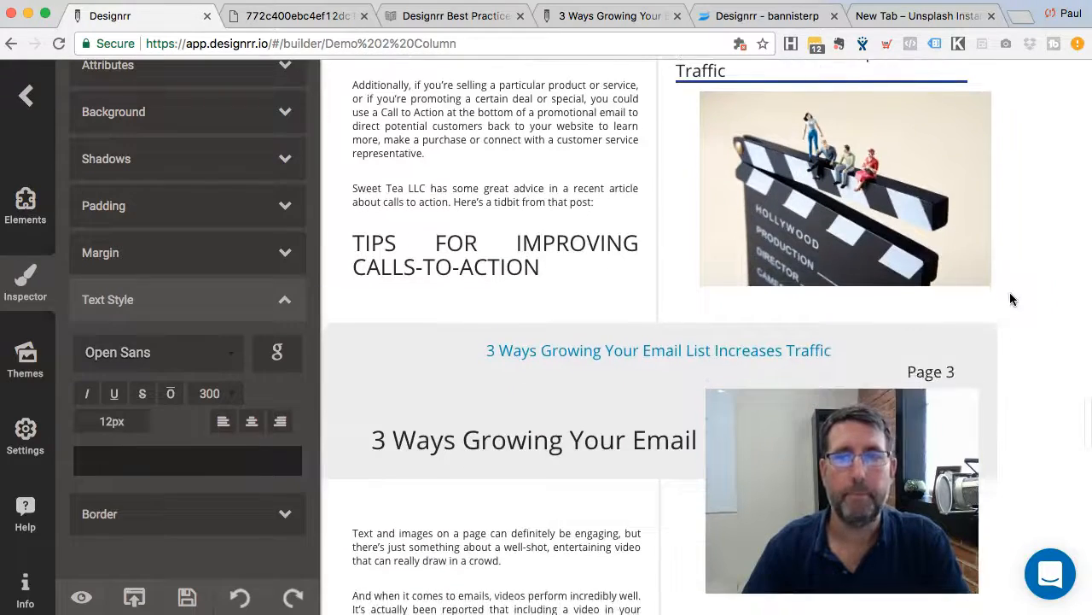
- Review how the text is distributed across the columns from page 4 to the end of the ebook
left_click(1015, 350)
scroll(1015, 350, "down", 13)
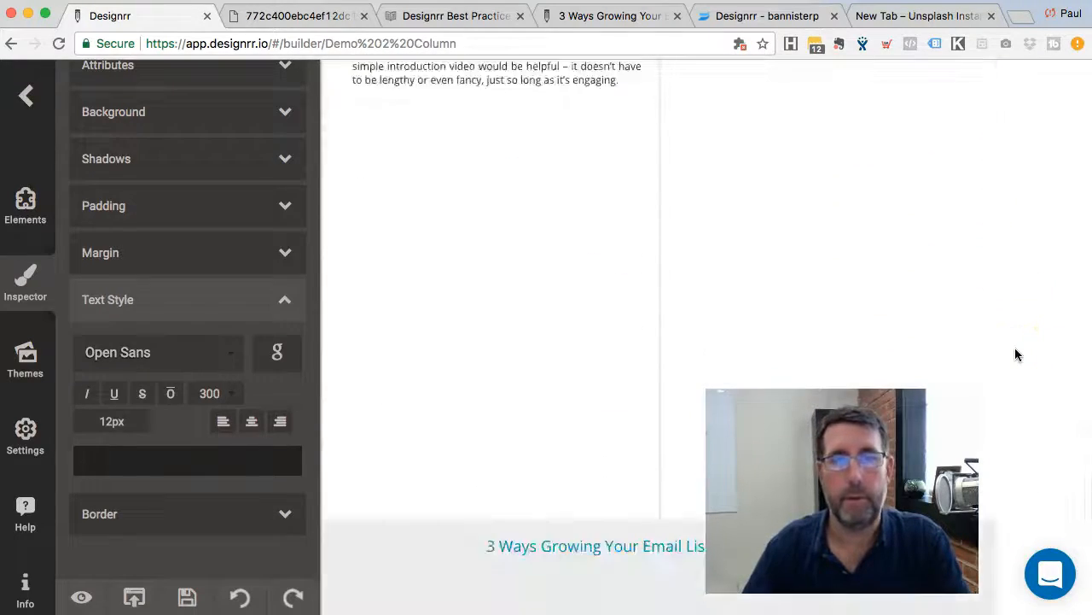
scroll(1015, 348, "down", 8)
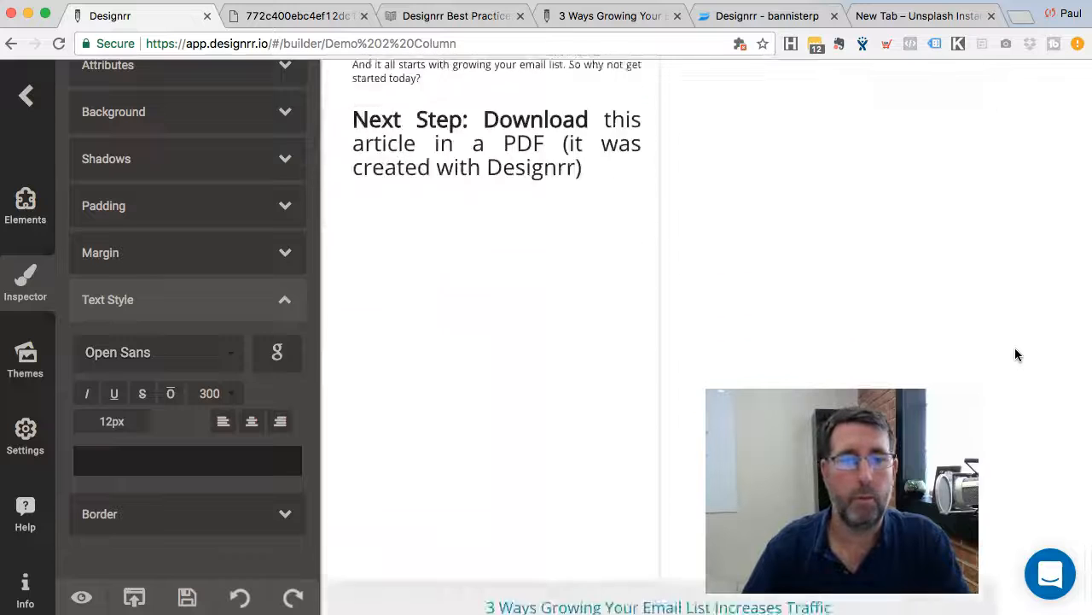
scroll(1015, 347, "up", 2)
left_click(1031, 244)
scroll(1031, 244, "down", 10)
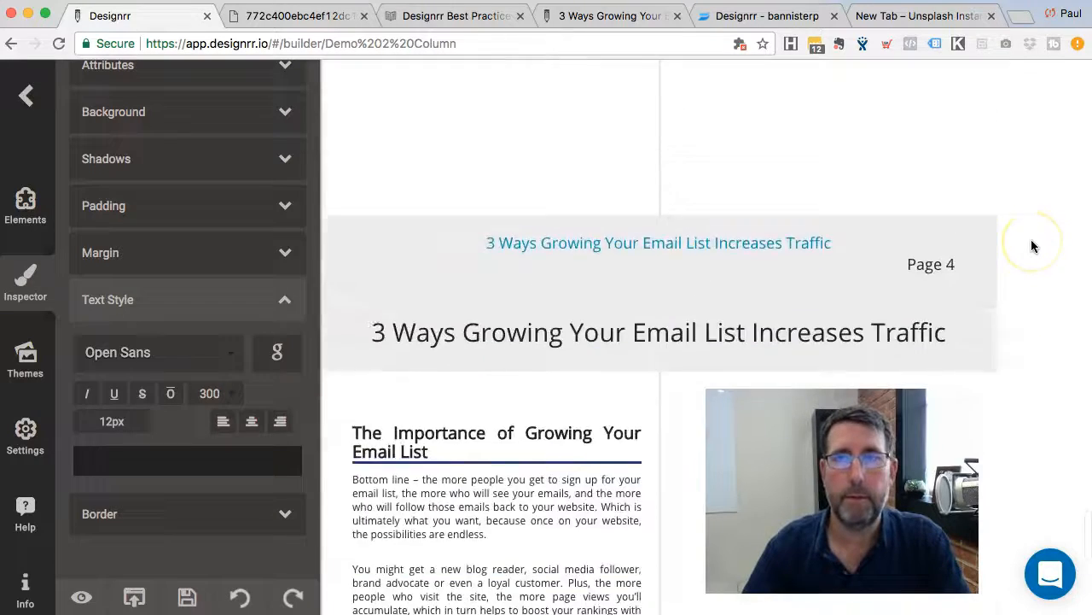
left_click(765, 271)
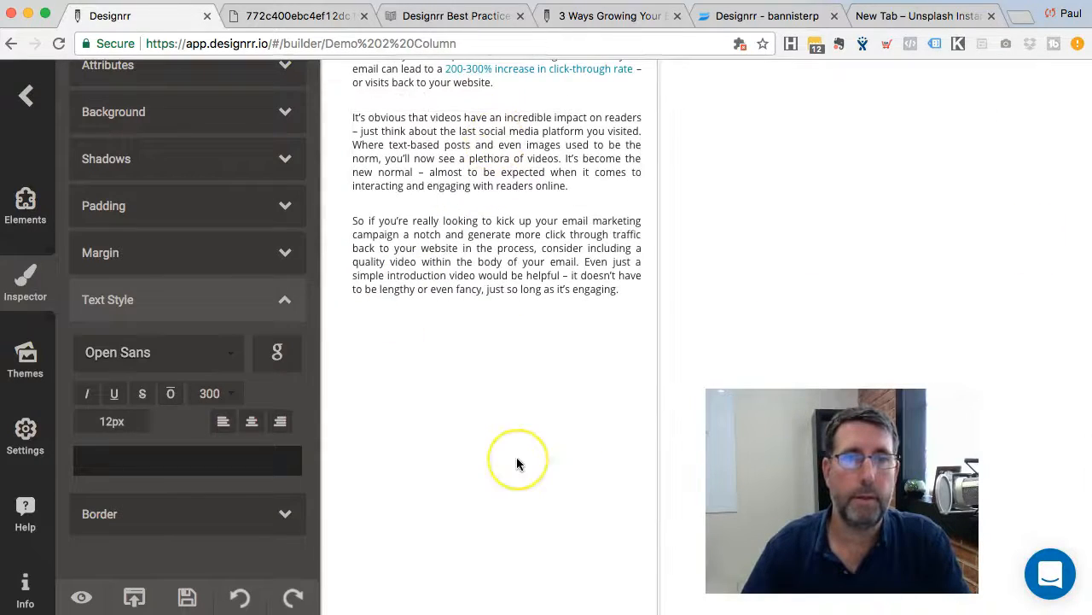
- Examine the break between page 4's text and page 5, and select the heading "The Importance of Growing Your Email List"
scroll(517, 459, "up", 5)
scroll(516, 461, "down", 4)
scroll(517, 463, "down", 5)
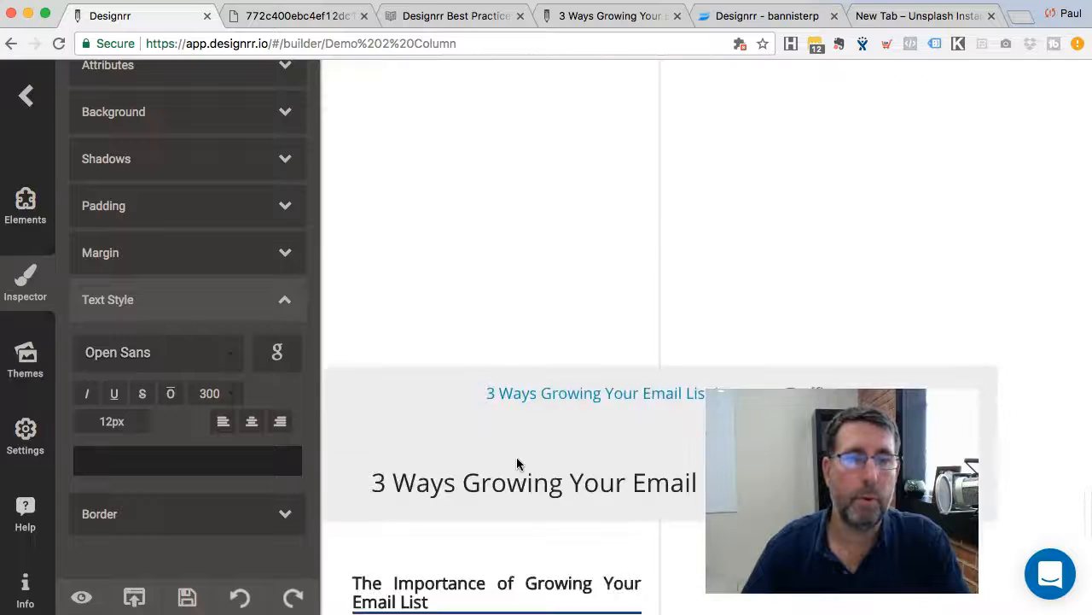
left_click(413, 501)
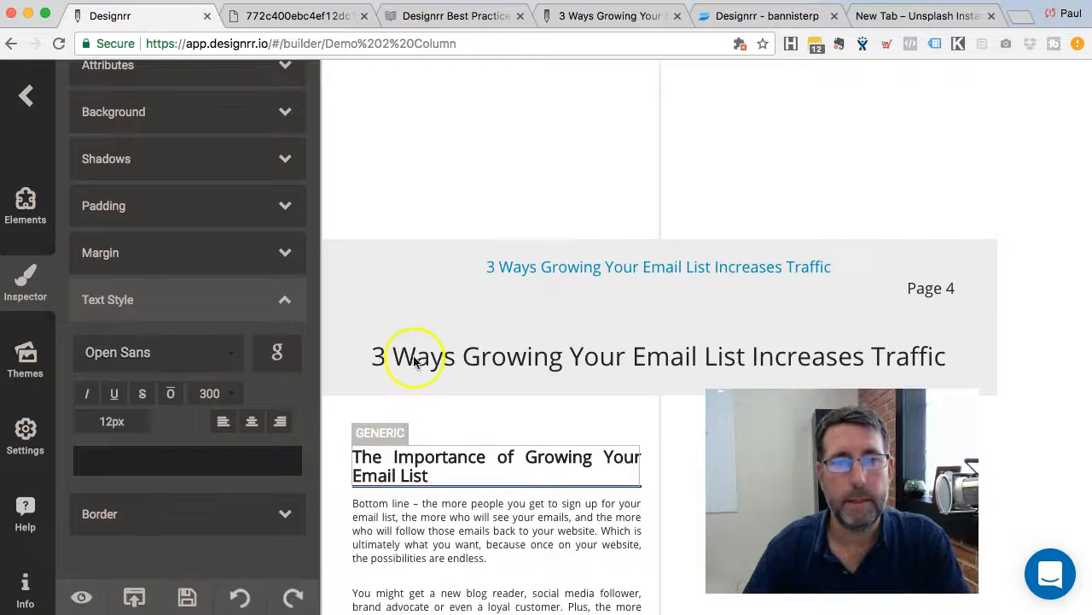
scroll(483, 142, "up", 3)
scroll(483, 225, "down", 2)
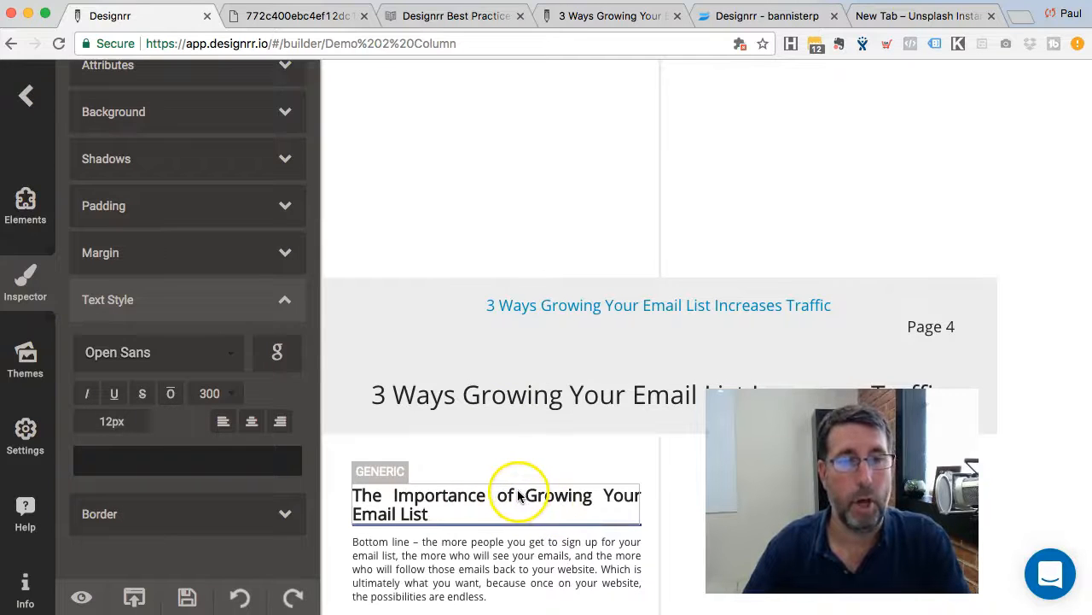
left_click(486, 498)
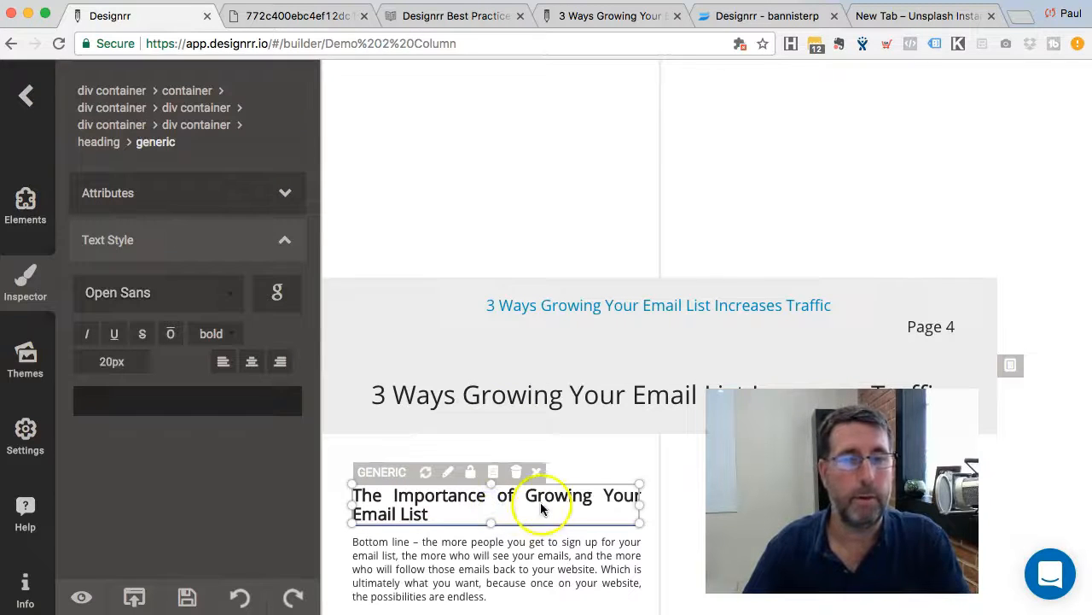
- Go back through pages 4 and 3 and check the two-column layout of the calls-to-action section
scroll(536, 220, "up", 1)
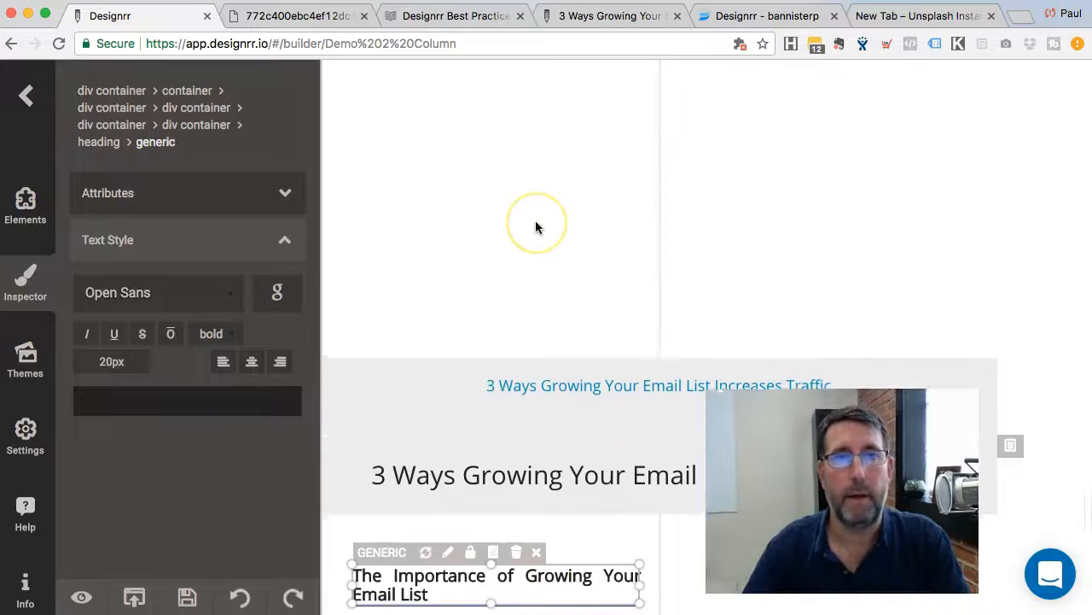
scroll(535, 220, "up", 6)
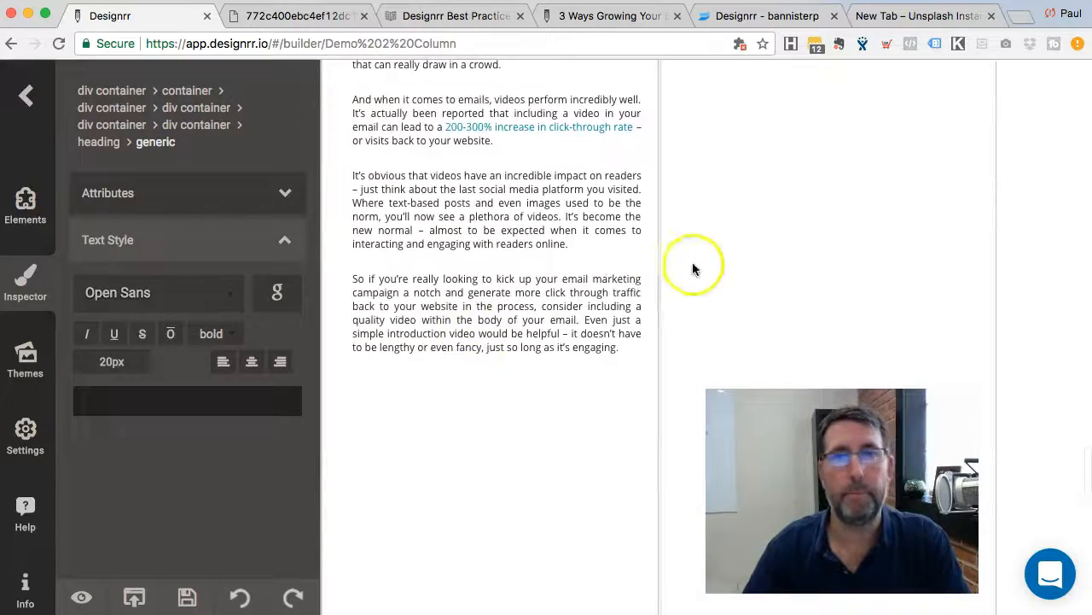
scroll(693, 269, "up", 8)
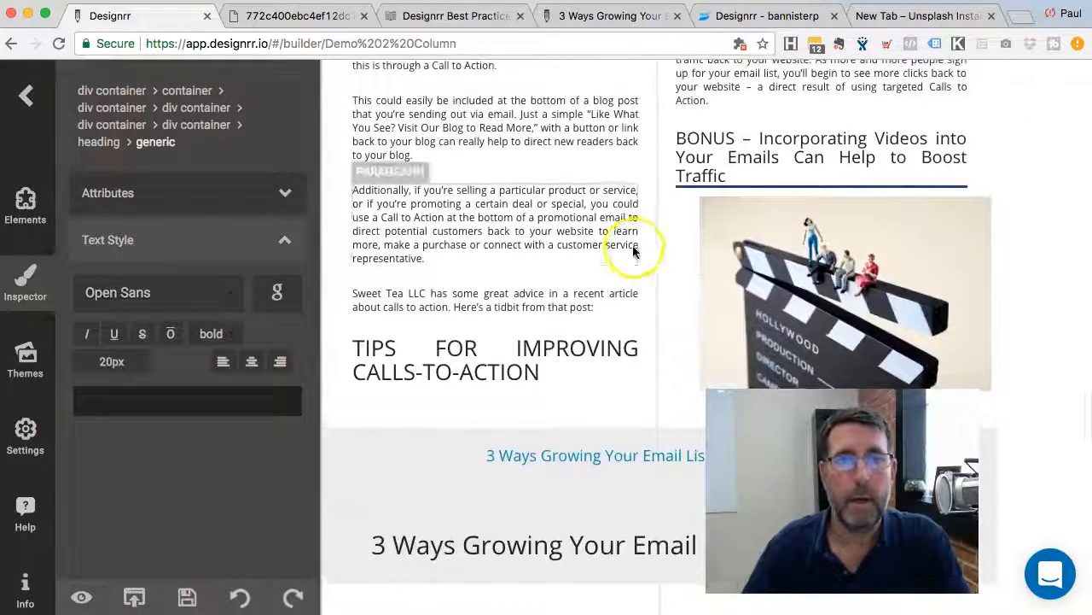
scroll(633, 250, "up", 7)
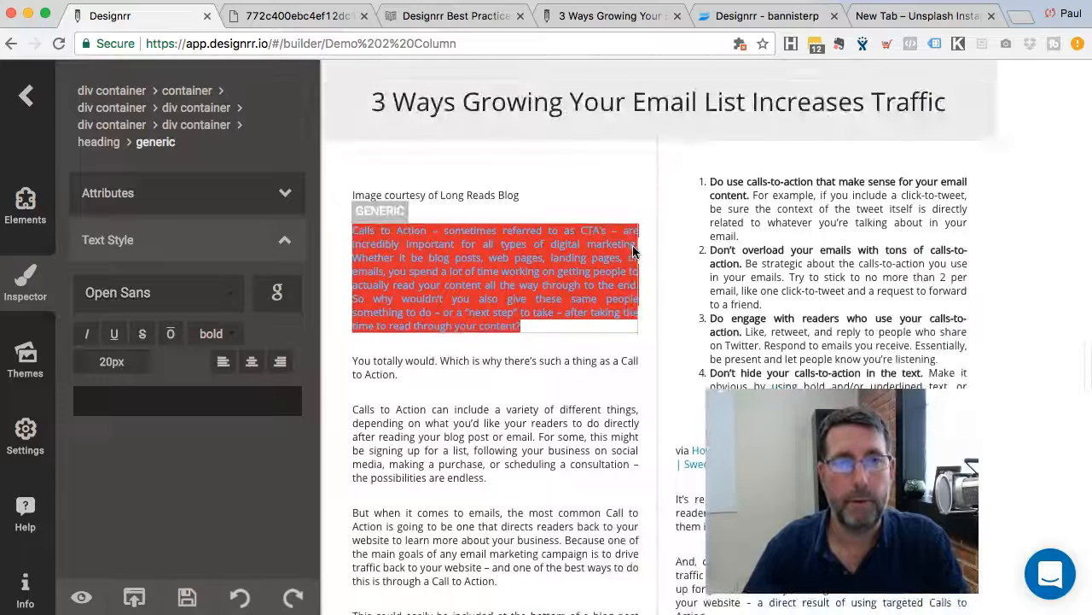
scroll(563, 483, "down", 4)
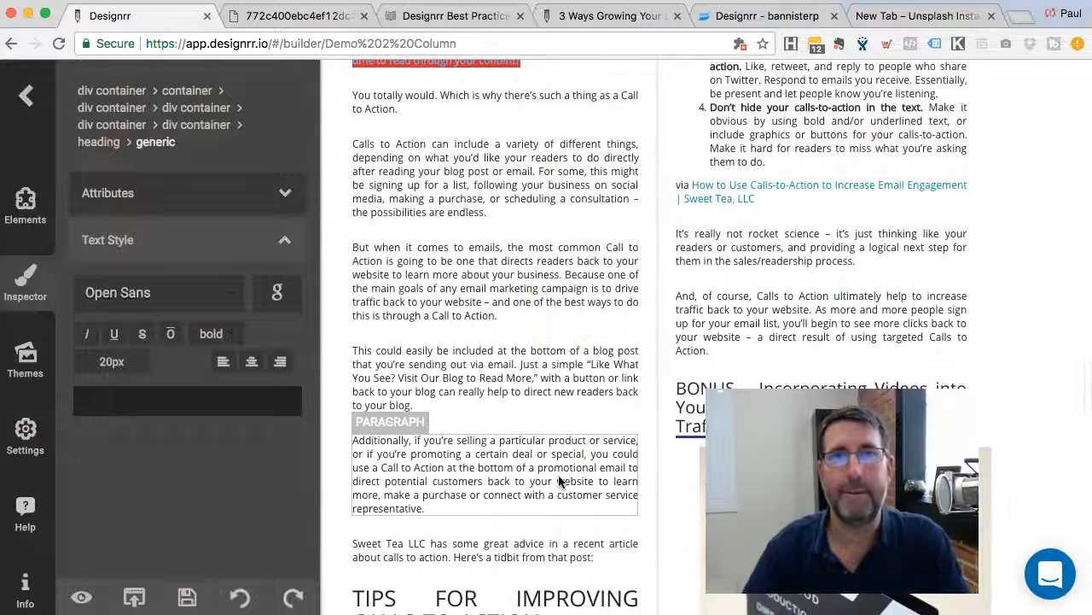